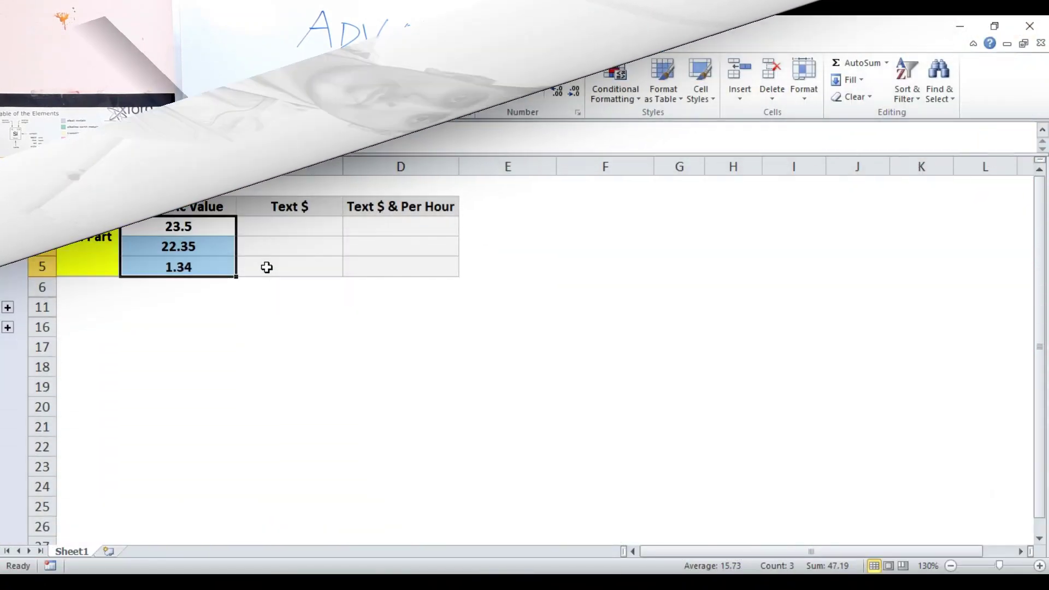
pyautogui.moveTo(195, 223); pyautogui.dragTo(196, 264)
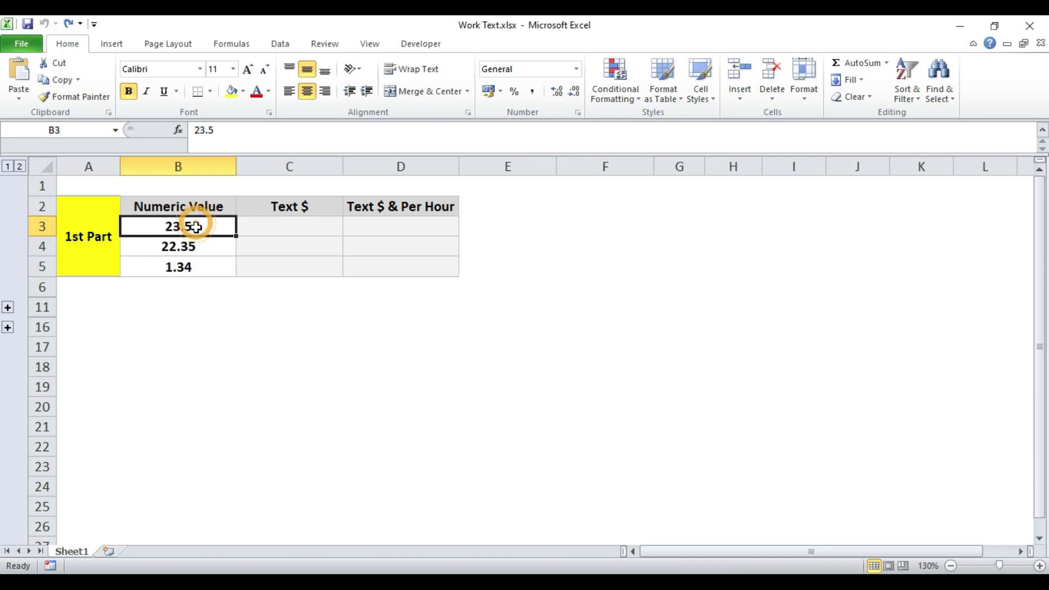
pyautogui.moveTo(72, 222); pyautogui.dragTo(411, 235)
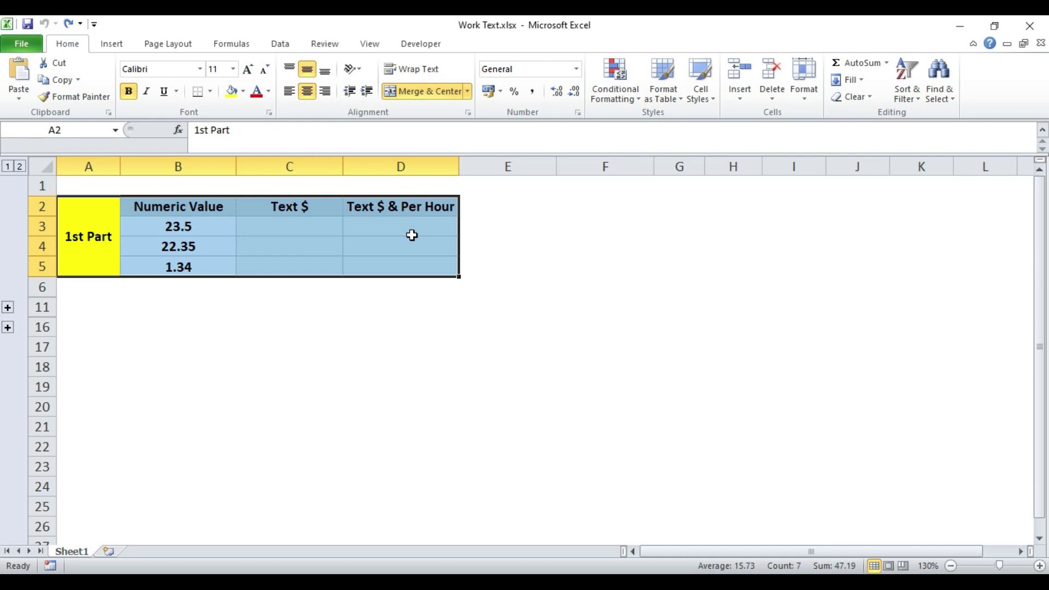
pyautogui.moveTo(211, 207); pyautogui.dragTo(215, 265)
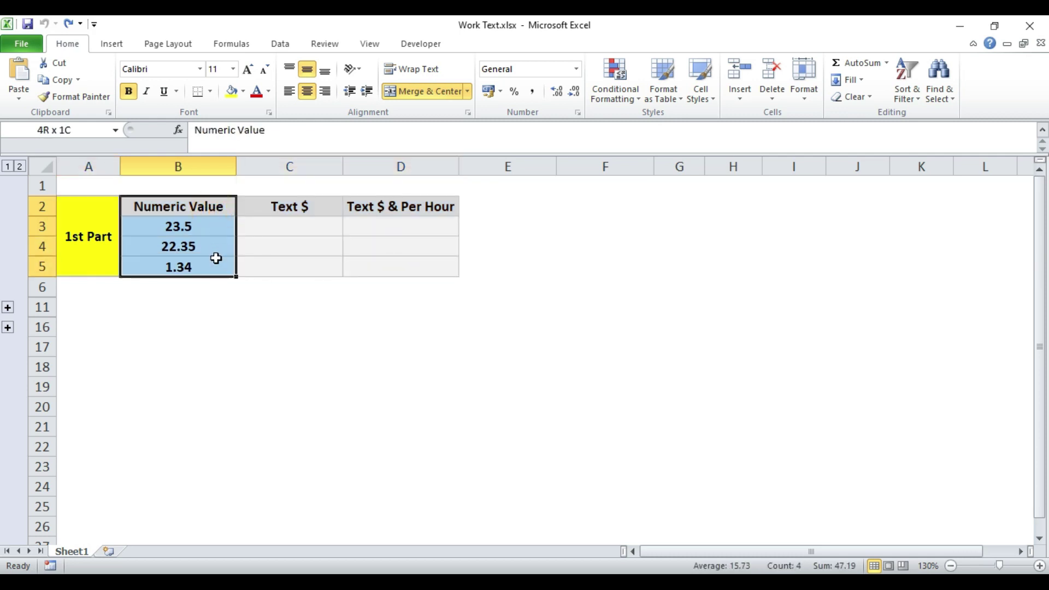
pyautogui.moveTo(417, 207); pyautogui.dragTo(420, 265)
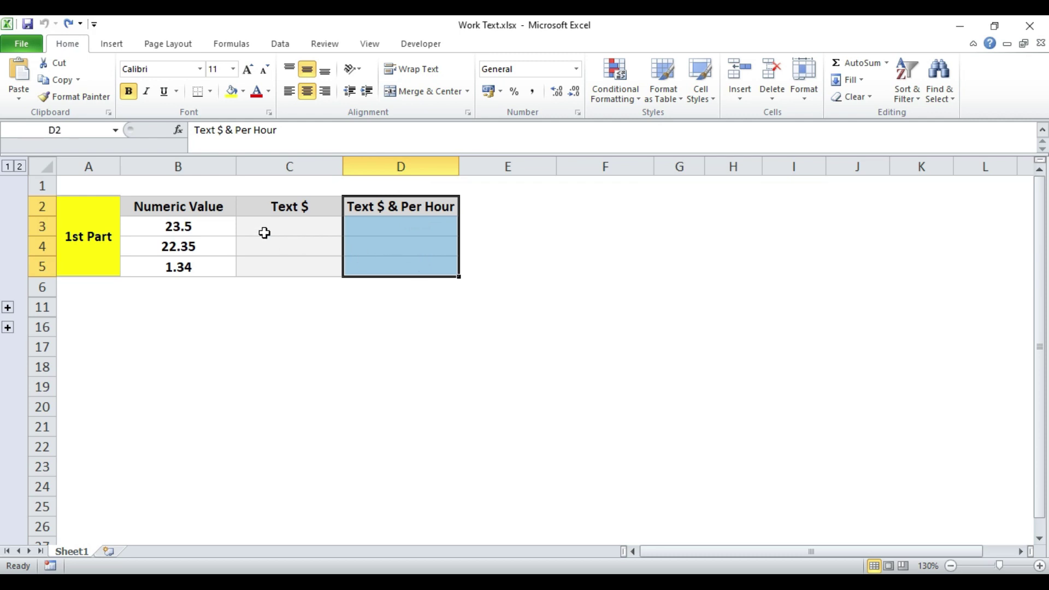
pyautogui.click(209, 225)
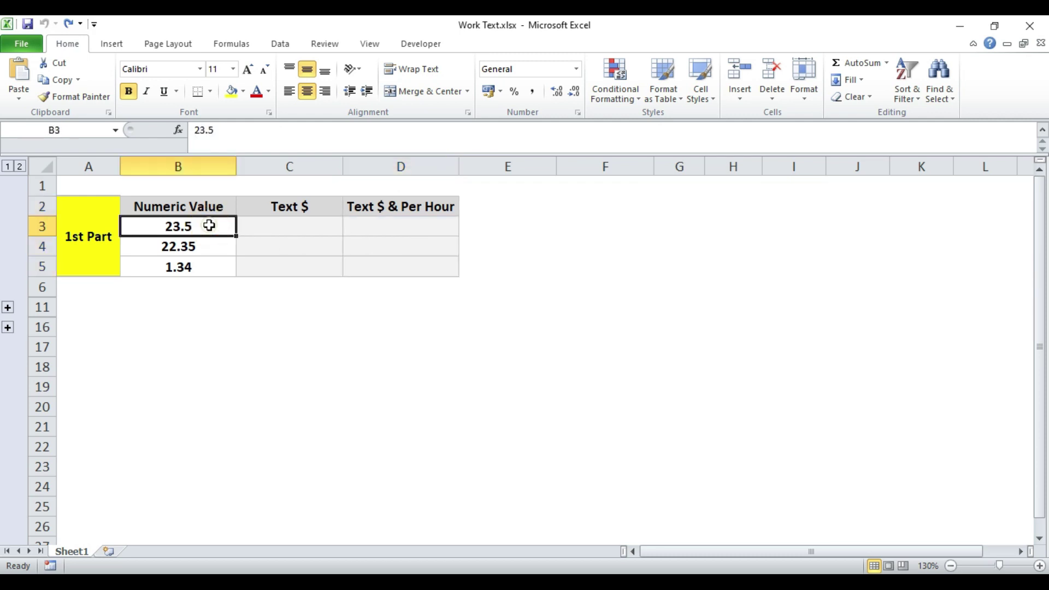
pyautogui.moveTo(209, 225); pyautogui.dragTo(216, 264)
pyautogui.hotkey('ctrl', '1')
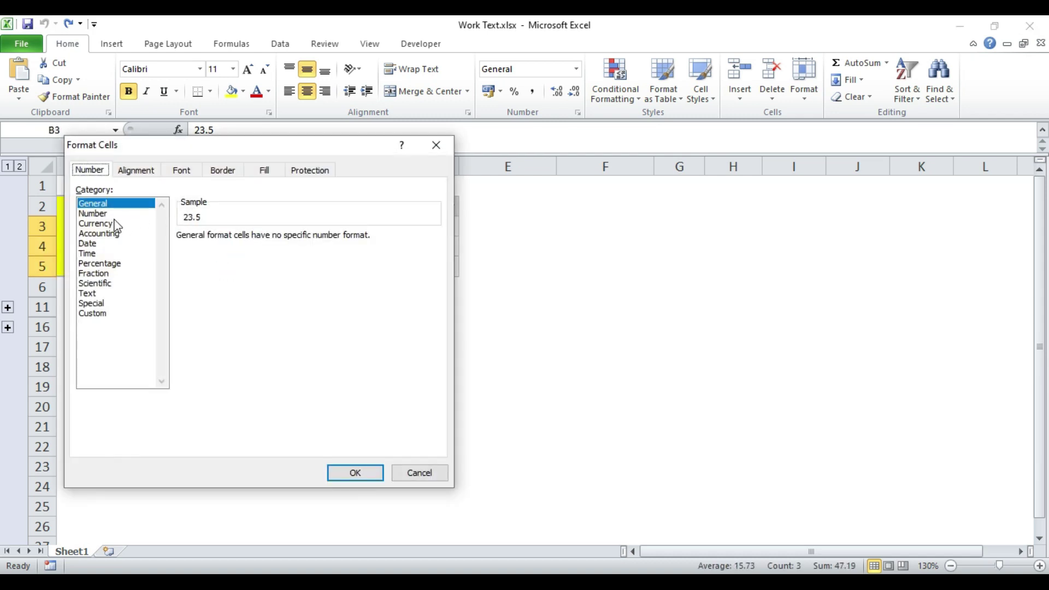
pyautogui.click(116, 225)
pyautogui.click(434, 256)
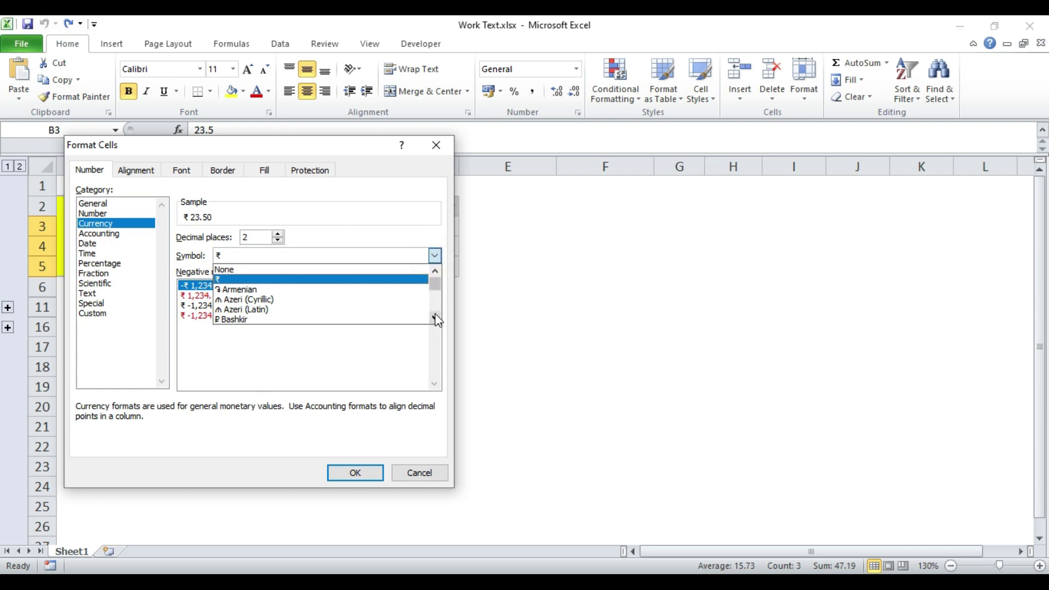
pyautogui.moveTo(435, 316); pyautogui.dragTo(315, 316)
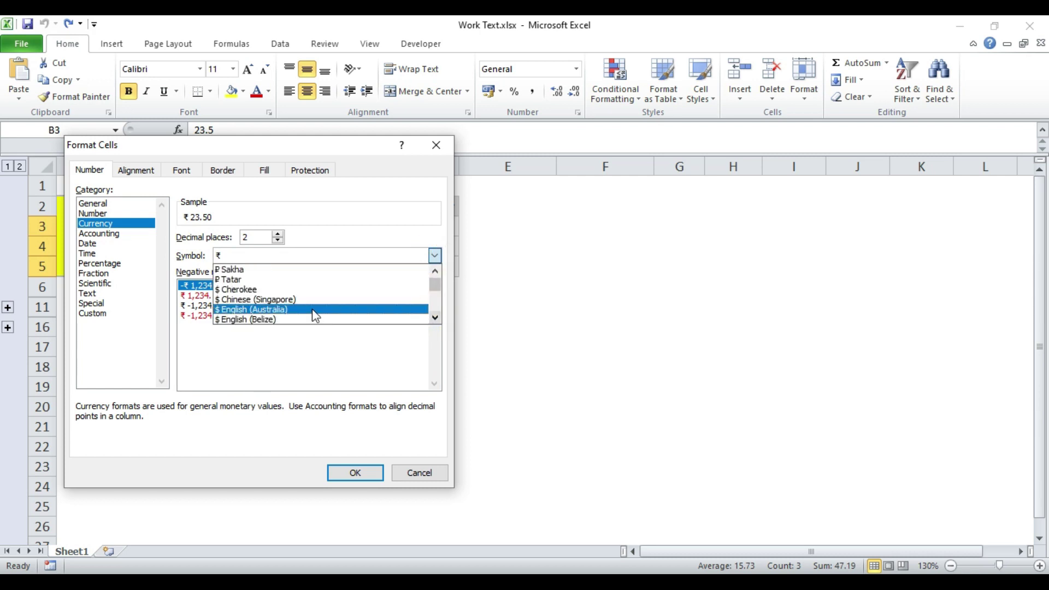
pyautogui.click(315, 310)
pyautogui.click(352, 473)
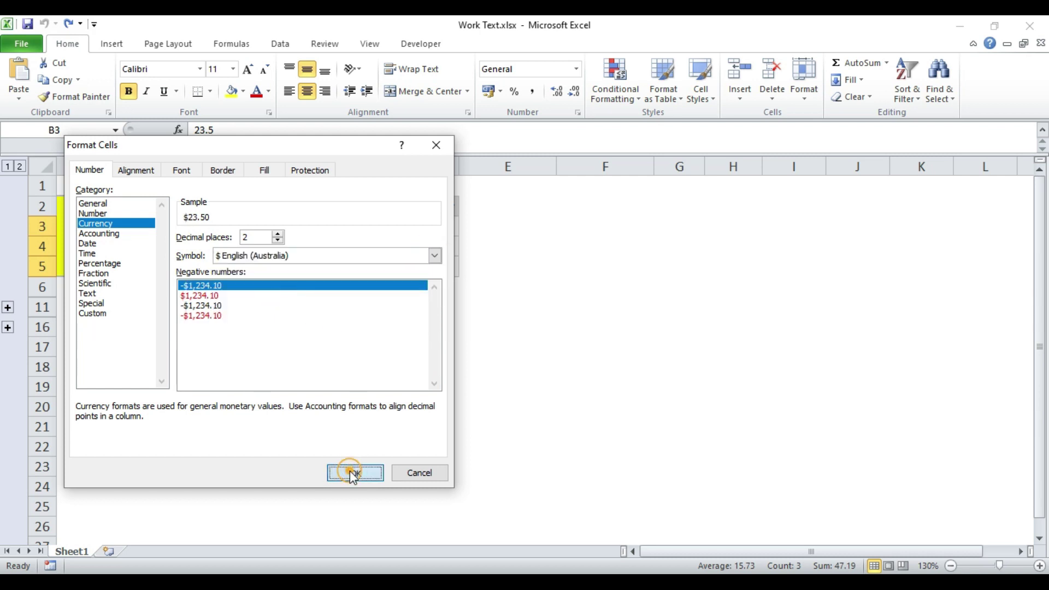
pyautogui.click(176, 228)
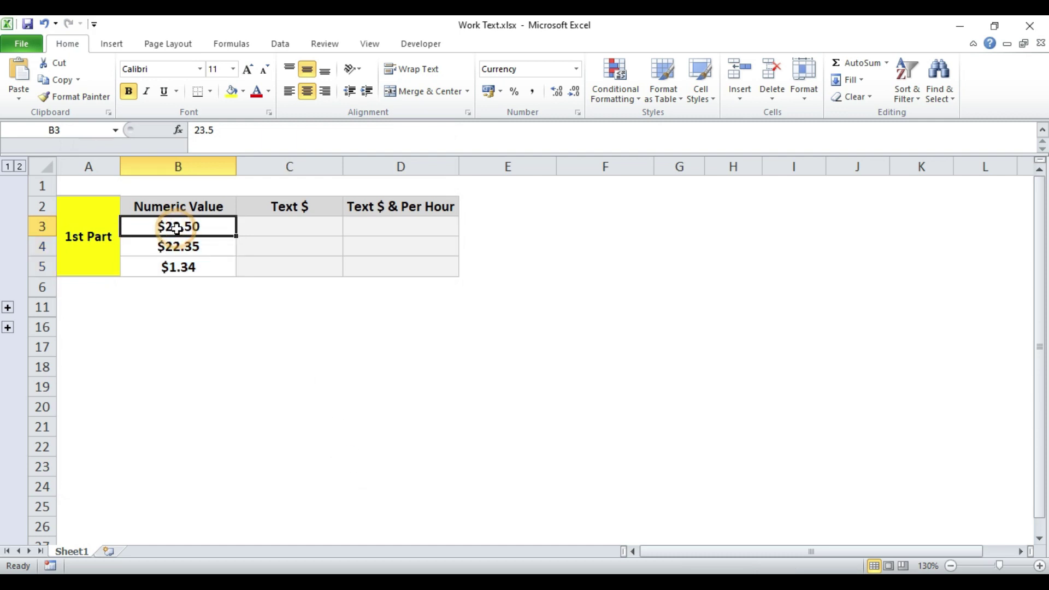
pyautogui.hotkey('ctrl', 'c')
pyautogui.press('Right')
pyautogui.press('Right')
pyautogui.press('Right')
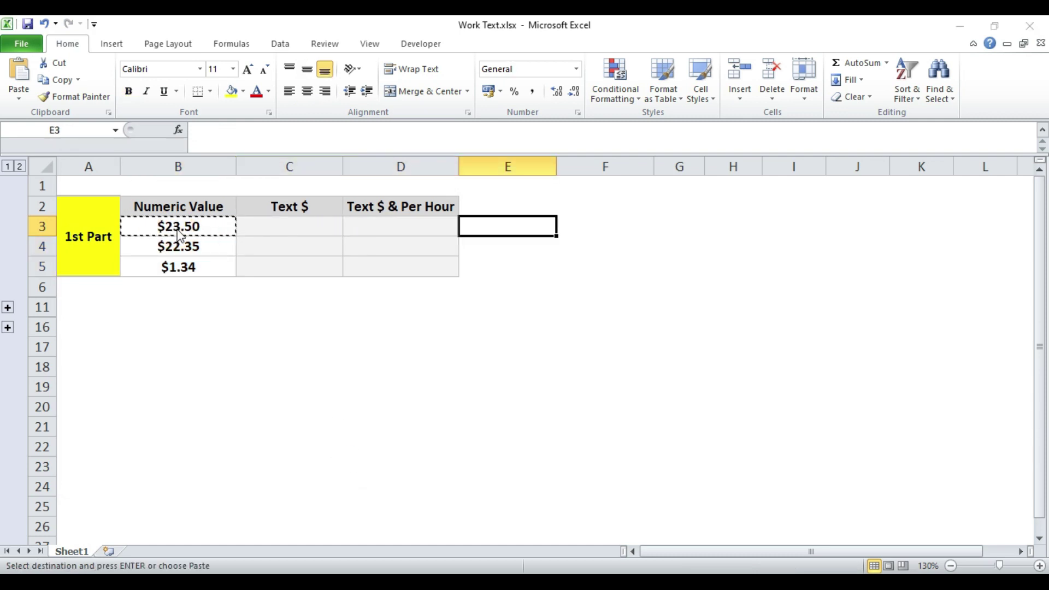
pyautogui.hotkey('ctrl', 'alt', 'v')
pyautogui.press('v')
pyautogui.press('Return')
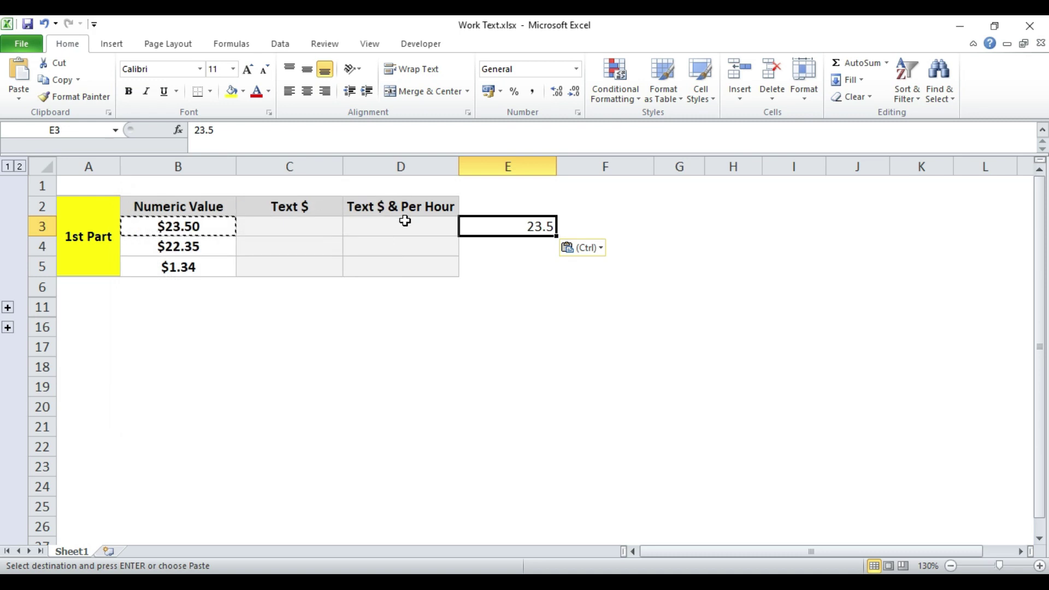
pyautogui.hotkey('ctrl', 'z')
pyautogui.click(300, 221)
pyautogui.press('Escape')
pyautogui.hotkey('ctrl', 'z')
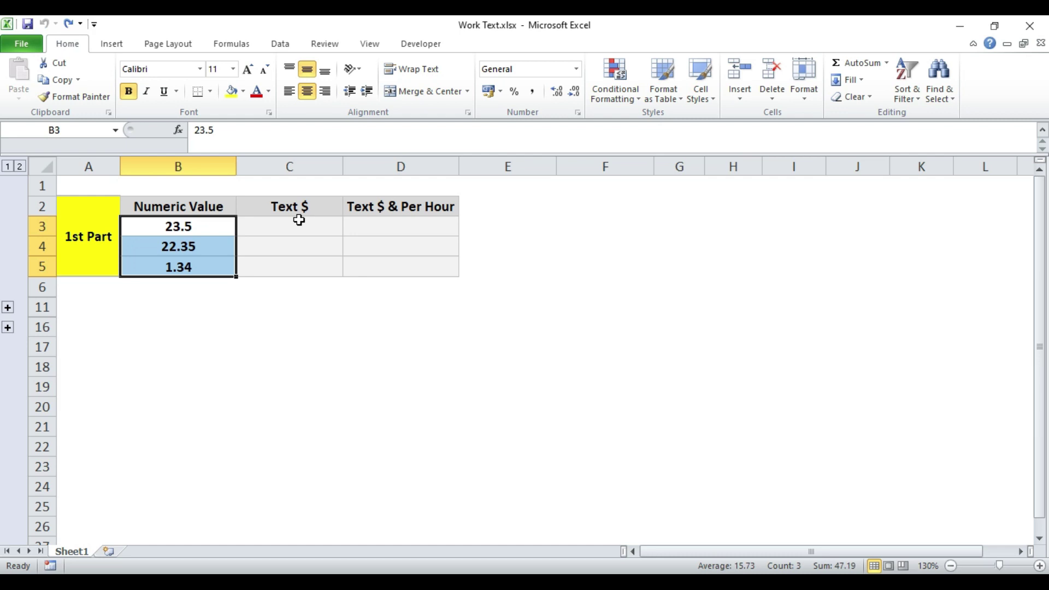
pyautogui.click(299, 221)
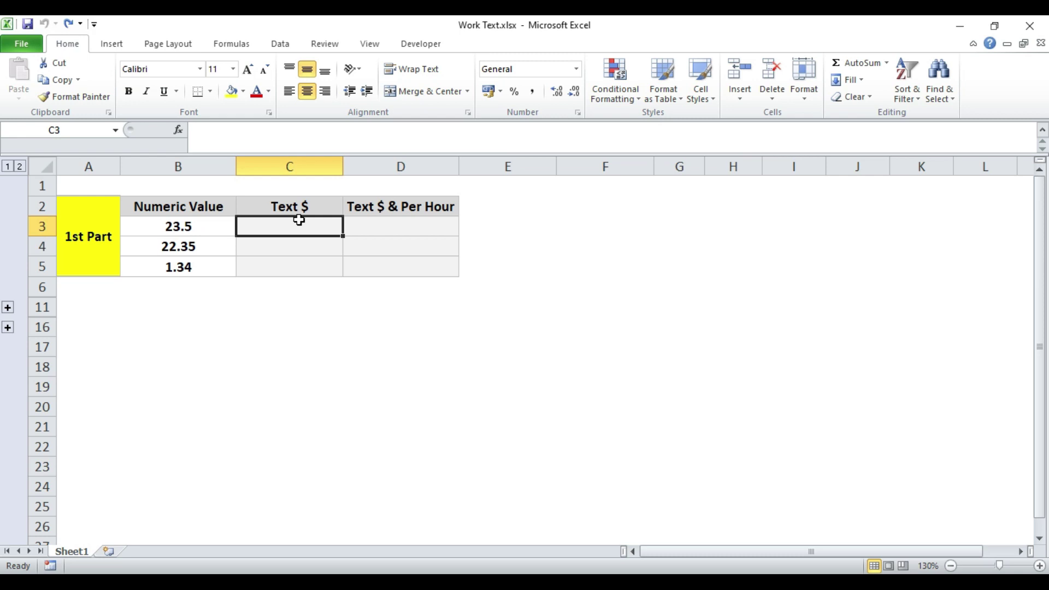
# Start a TEXT formula in C3 that takes B3 with a $# format code.
pyautogui.write('=text')
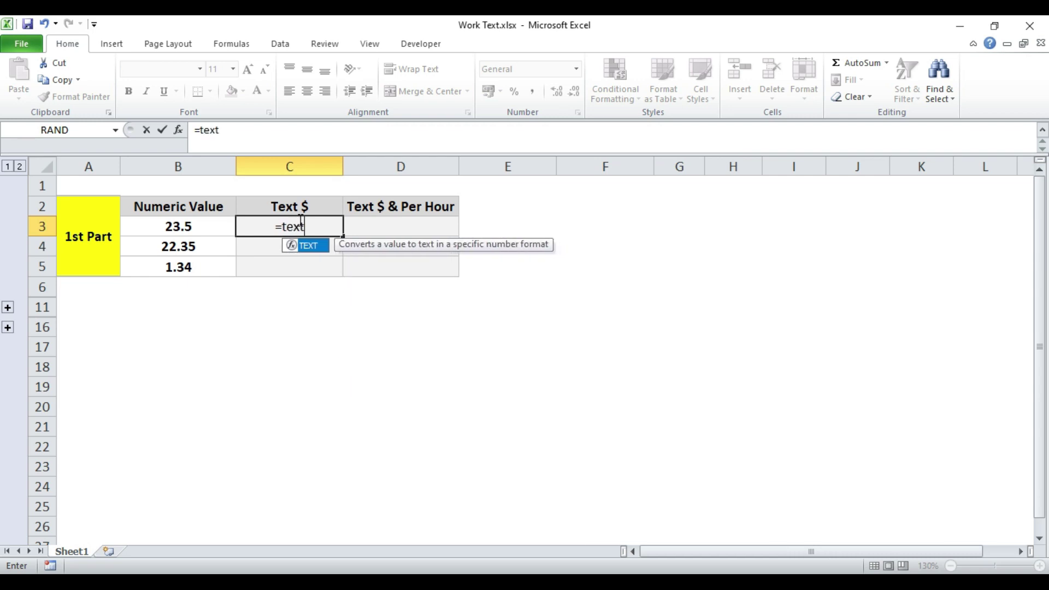
pyautogui.press('Tab')
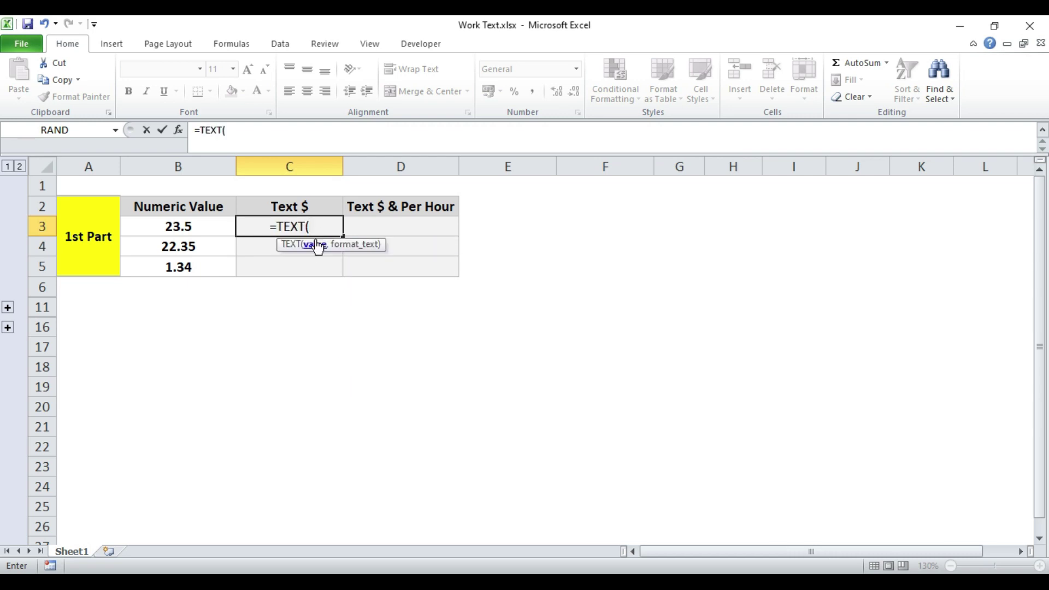
pyautogui.click(205, 229)
pyautogui.write(',')
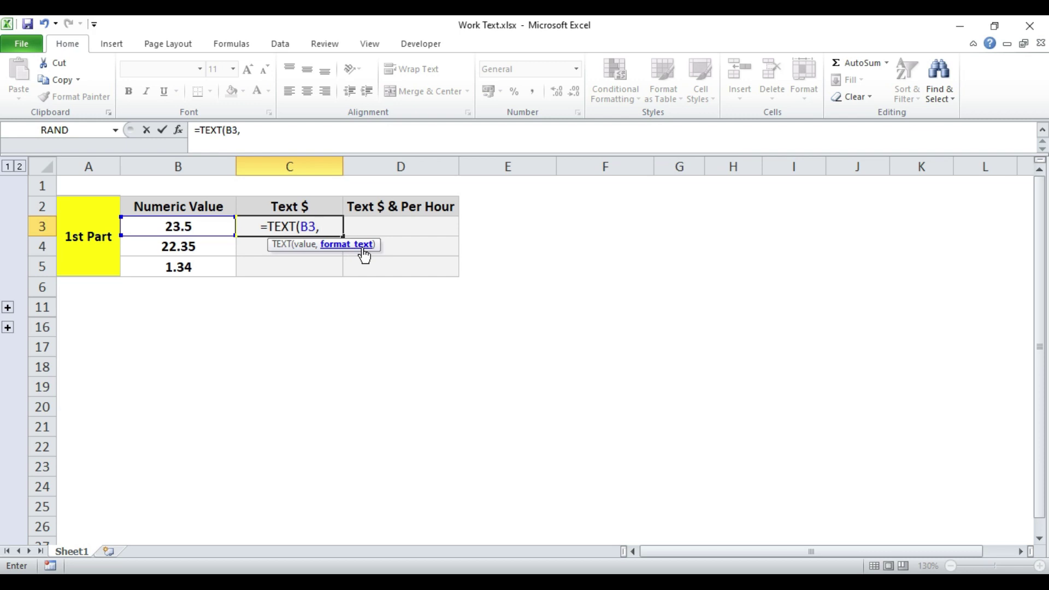
pyautogui.write('$')
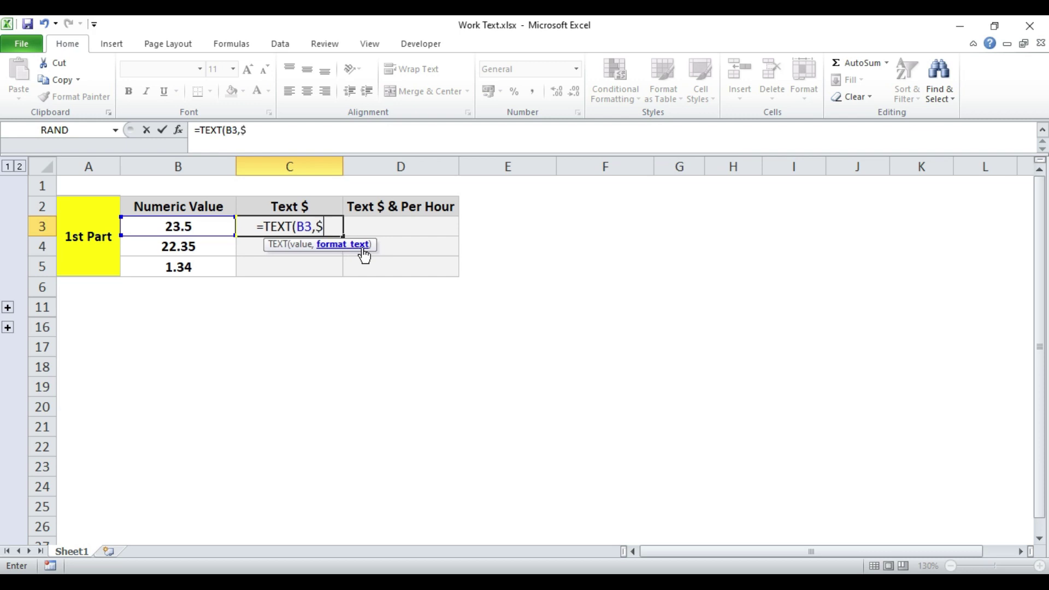
pyautogui.write('#')
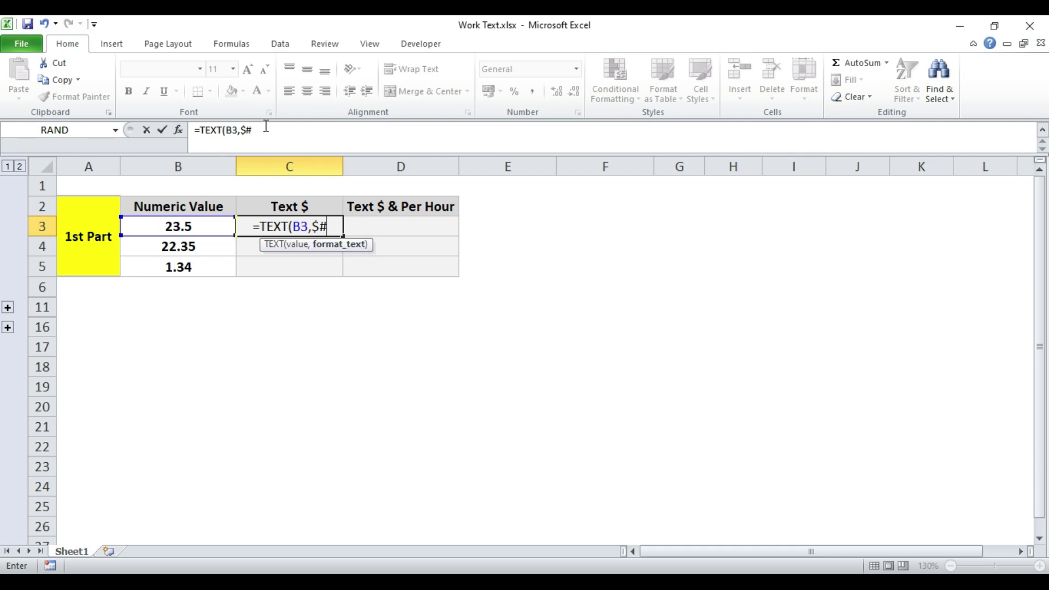
# Quote the "$#" format code and close the formula so C3 shows $24.
pyautogui.click(312, 224)
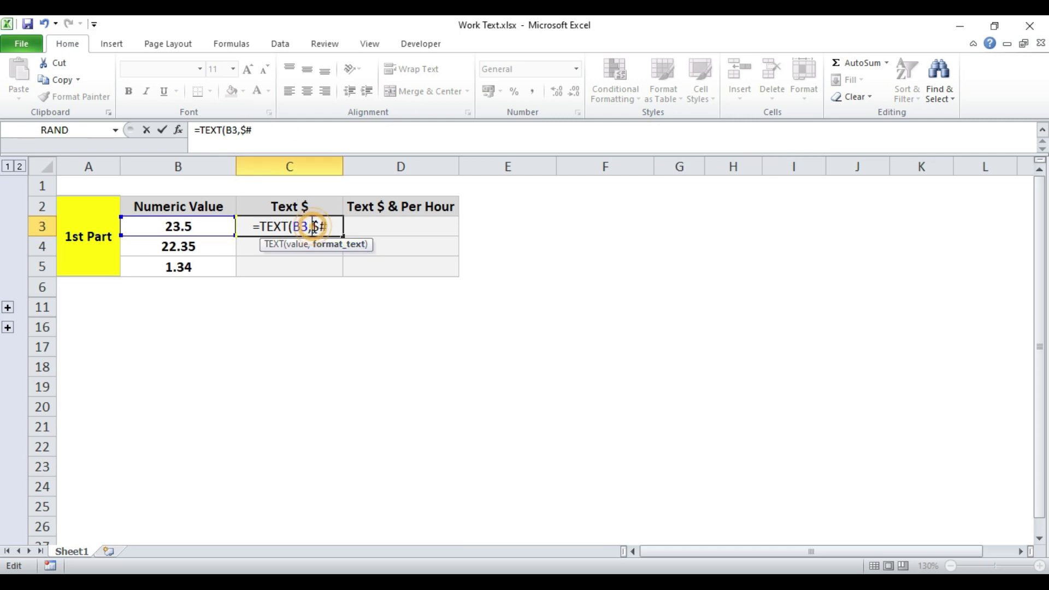
pyautogui.write('"')
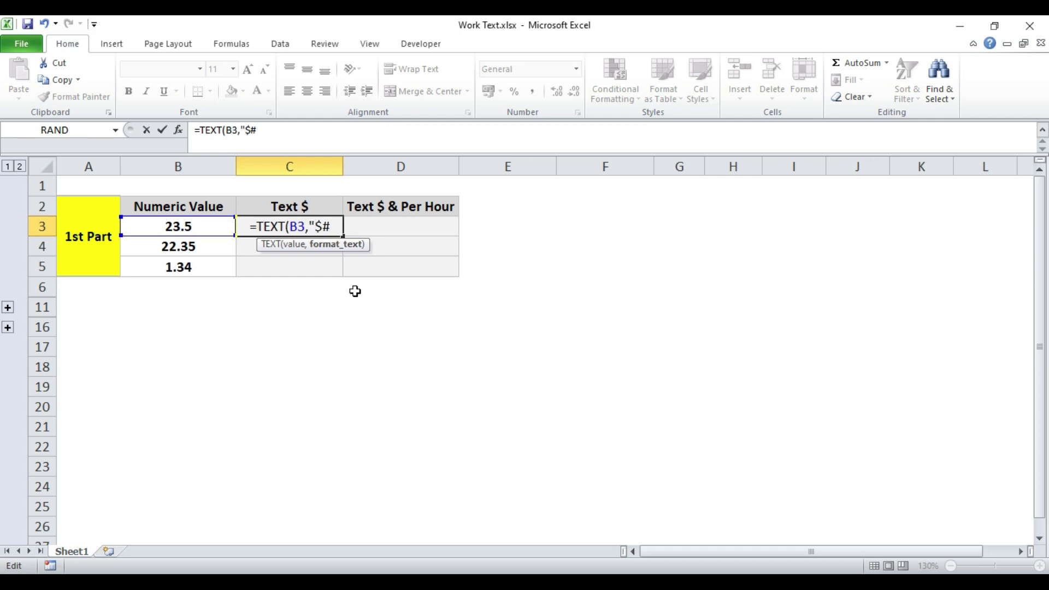
pyautogui.click(334, 228)
pyautogui.write('"')
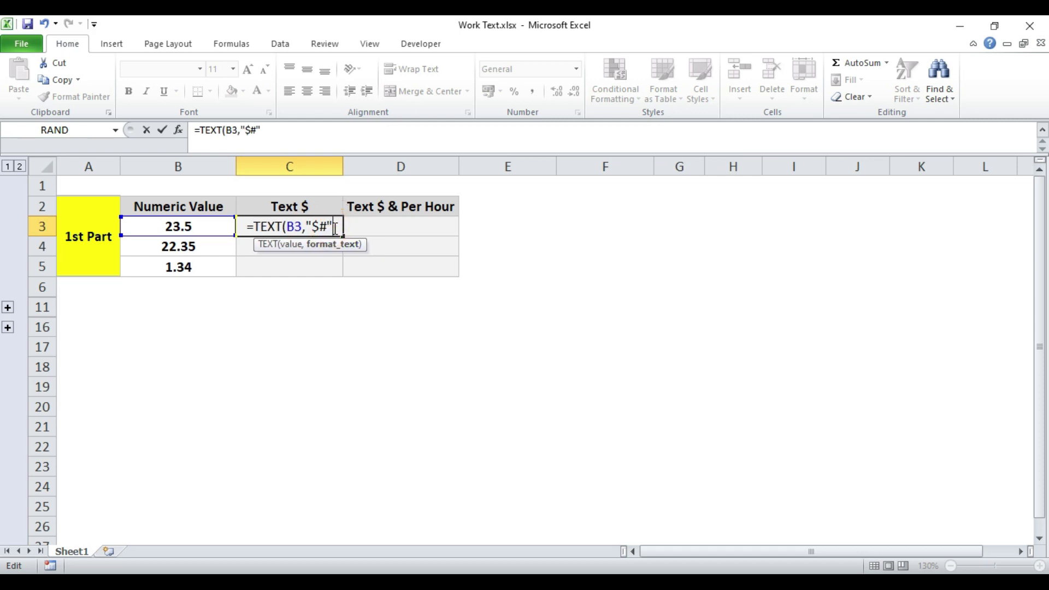
pyautogui.hotkey('shift', 'Left')
pyautogui.hotkey('shift', 'Left')
pyautogui.hotkey('shift', 'Left')
pyautogui.hotkey('shift', 'Left')
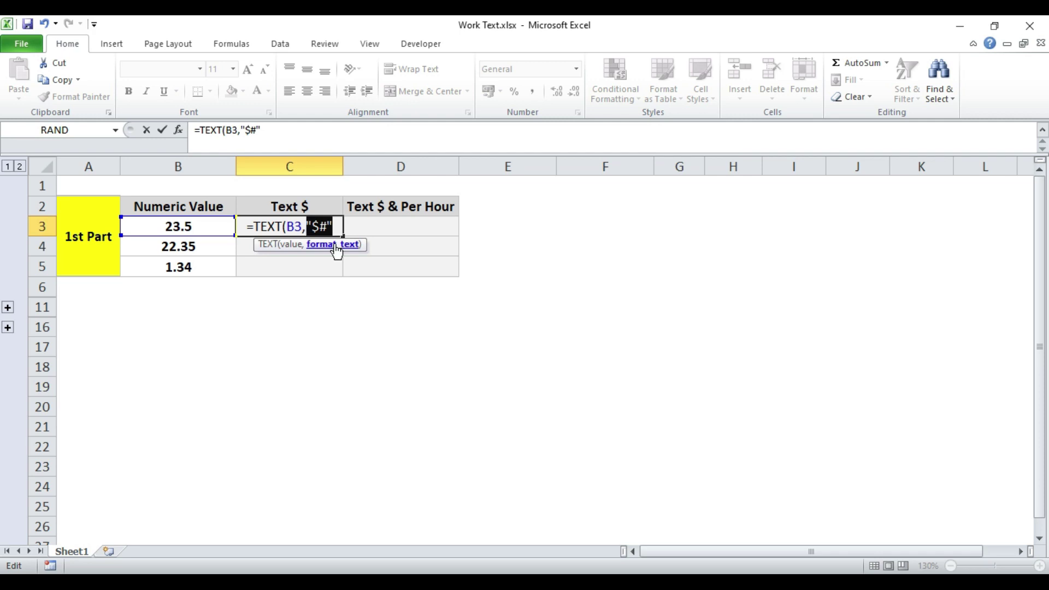
pyautogui.press('Right')
pyautogui.write(')')
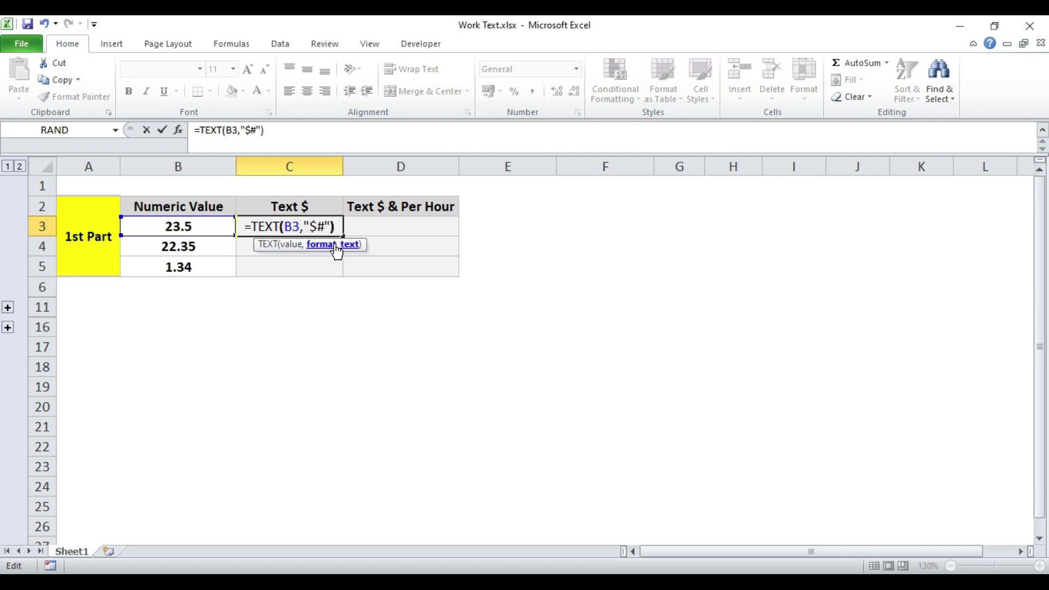
pyautogui.press('Return')
pyautogui.press('Up')
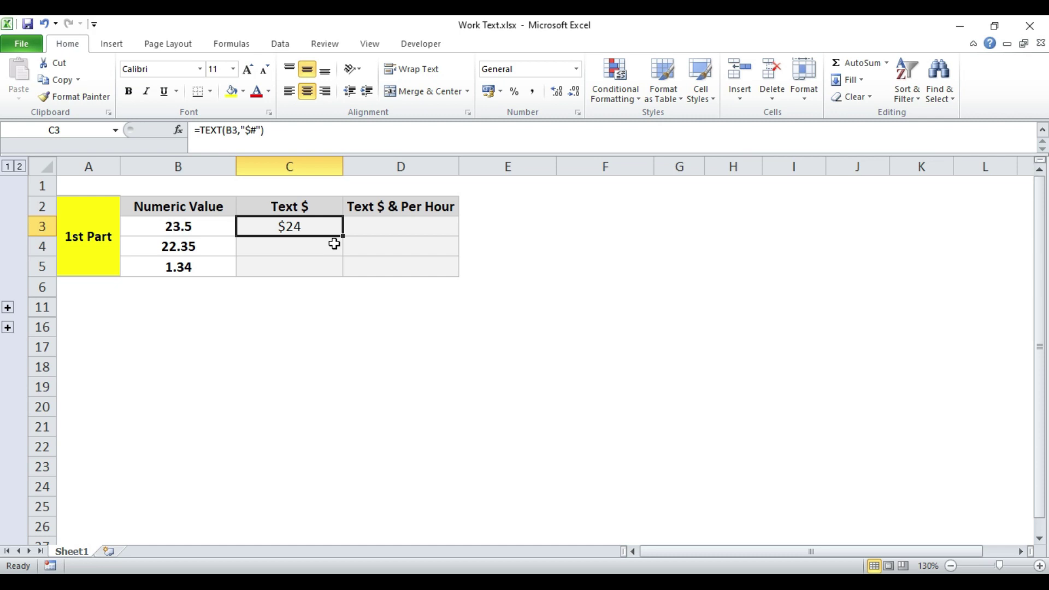
# Change the C3 format code to "$#.#" so it shows $23.5.
pyautogui.press('F2')
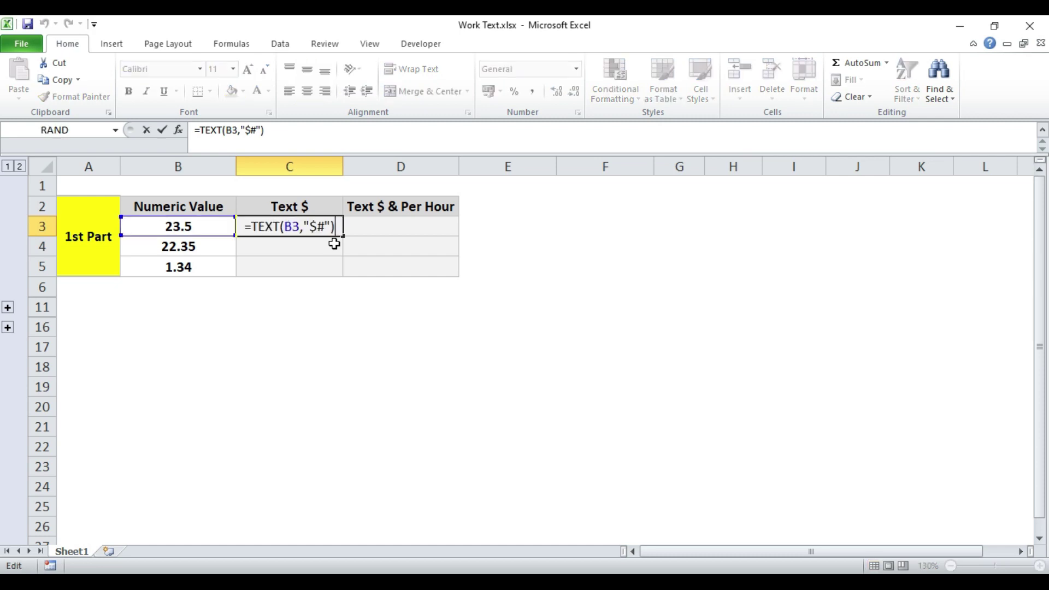
pyautogui.press('Left')
pyautogui.press('Left')
pyautogui.hotkey('shift', 'Left')
pyautogui.press('Right')
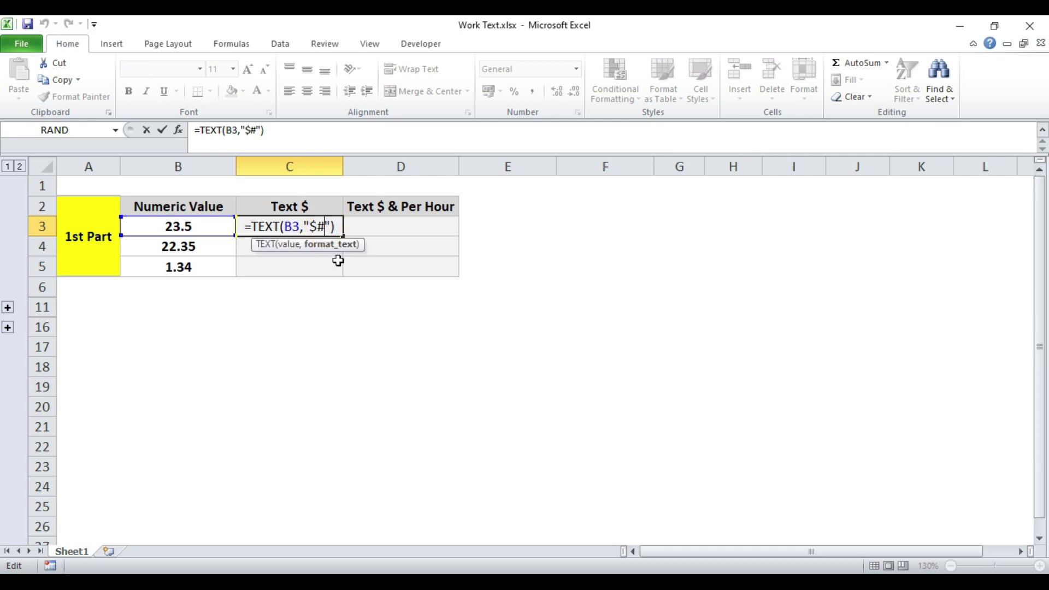
pyautogui.write('.')
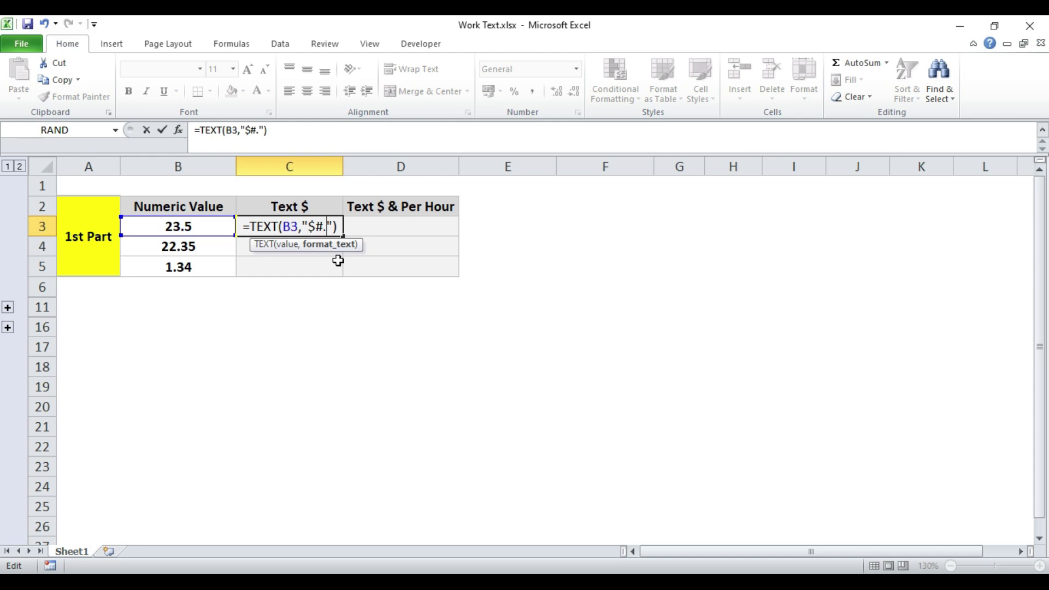
pyautogui.write('#')
pyautogui.press('Return')
pyautogui.press('Up')
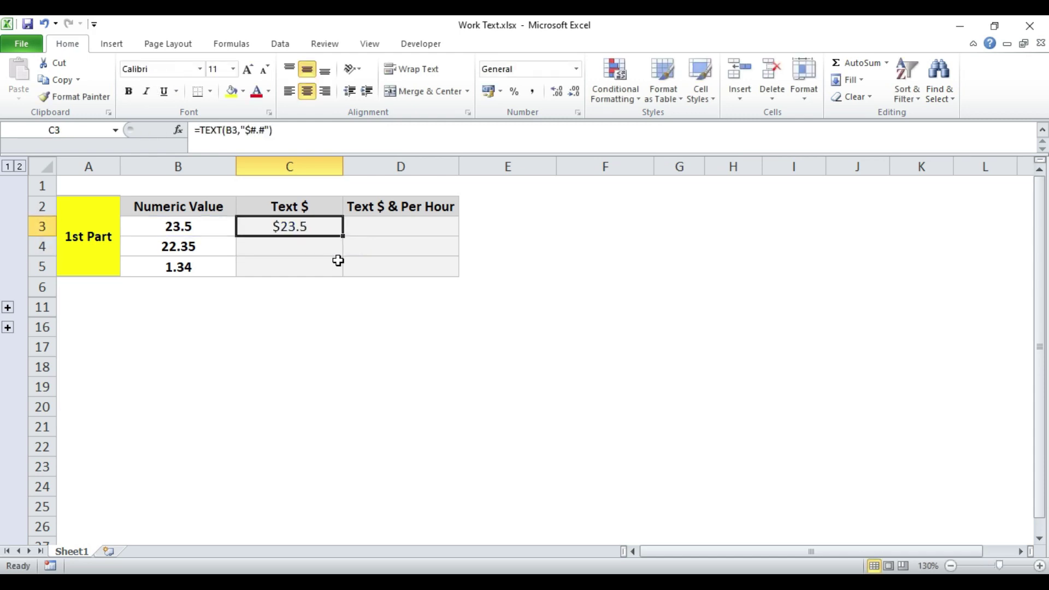
# Copy the "$#.#" dollar-text formula from C3 down into C4 and C5.
pyautogui.press('F2')
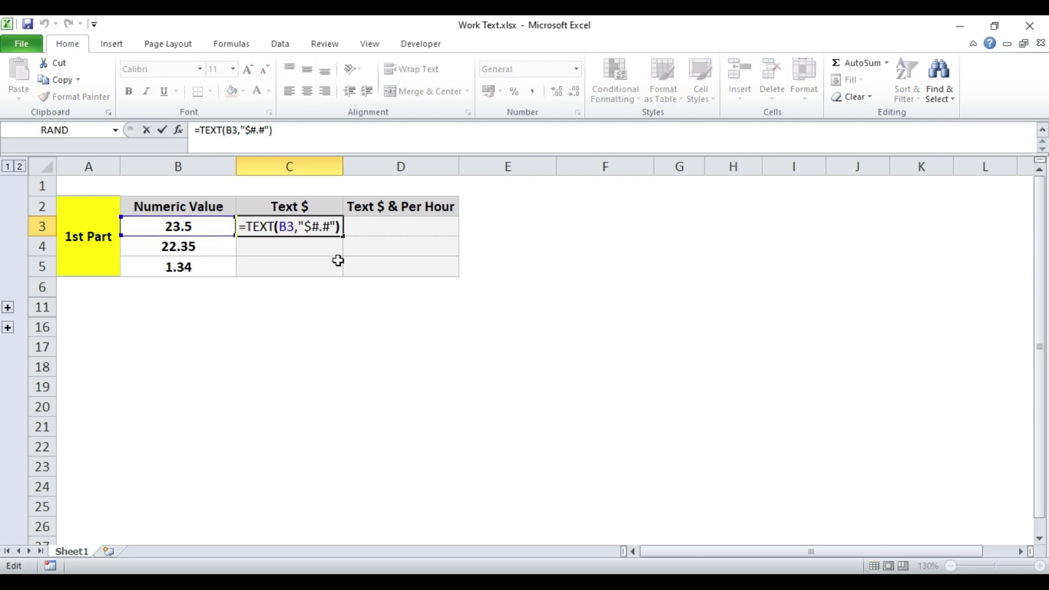
pyautogui.press('Left')
pyautogui.press('Left')
pyautogui.hotkey('shift', 'Left')
pyautogui.hotkey('shift', 'Left')
pyautogui.hotkey('shift', 'Left')
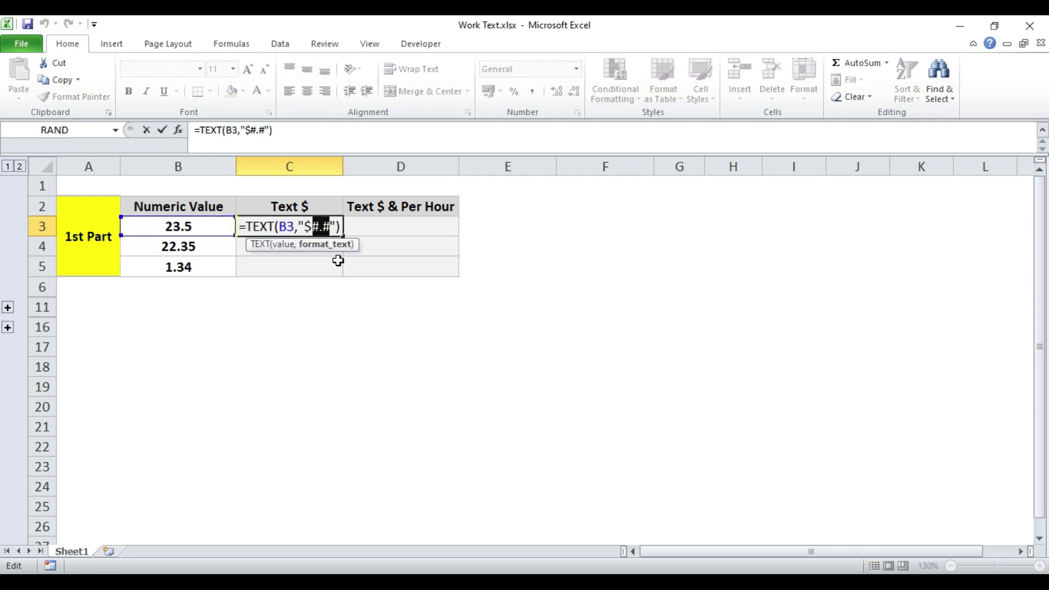
pyautogui.hotkey('ctrl', 'Return')
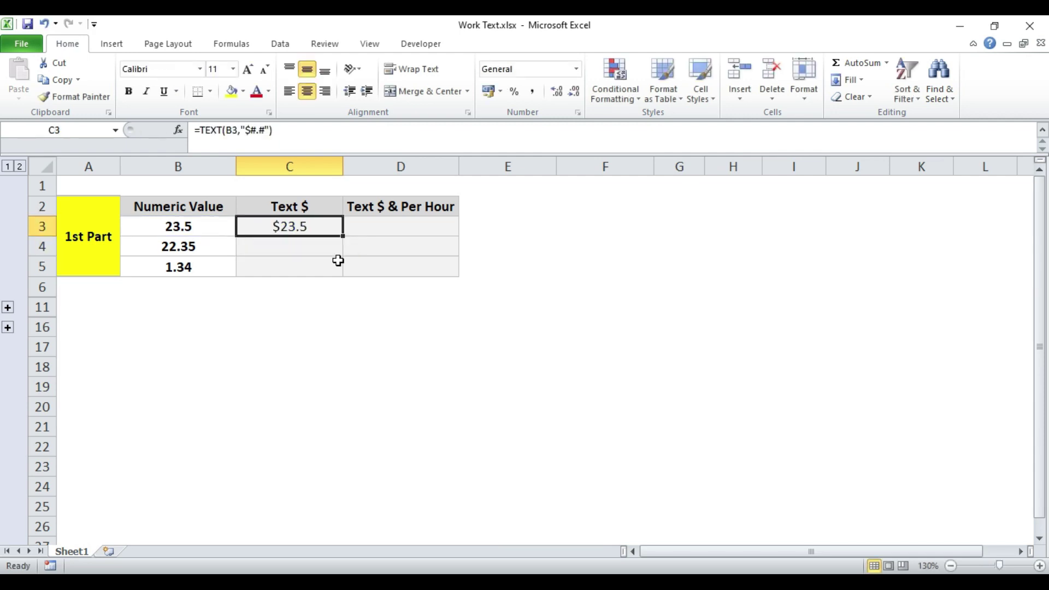
pyautogui.hotkey('ctrl', 'c')
pyautogui.press('Down')
pyautogui.hotkey('ctrl', 'v')
pyautogui.press('Down')
pyautogui.press('Return')
# Edit C5's formula to the two-decimal "$#.##" format so it shows $1.34.
pyautogui.press('Up')
pyautogui.press('Up')
pyautogui.press('Down')
pyautogui.press('Down')
pyautogui.press('Left')
pyautogui.press('Right')
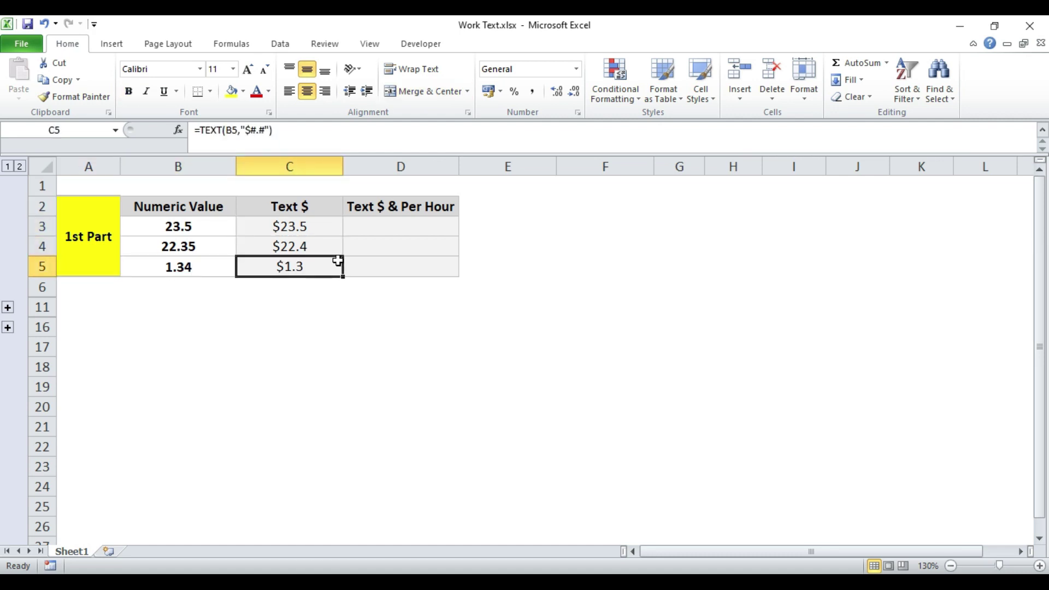
pyautogui.doubleClick(337, 261)
pyautogui.write('#')
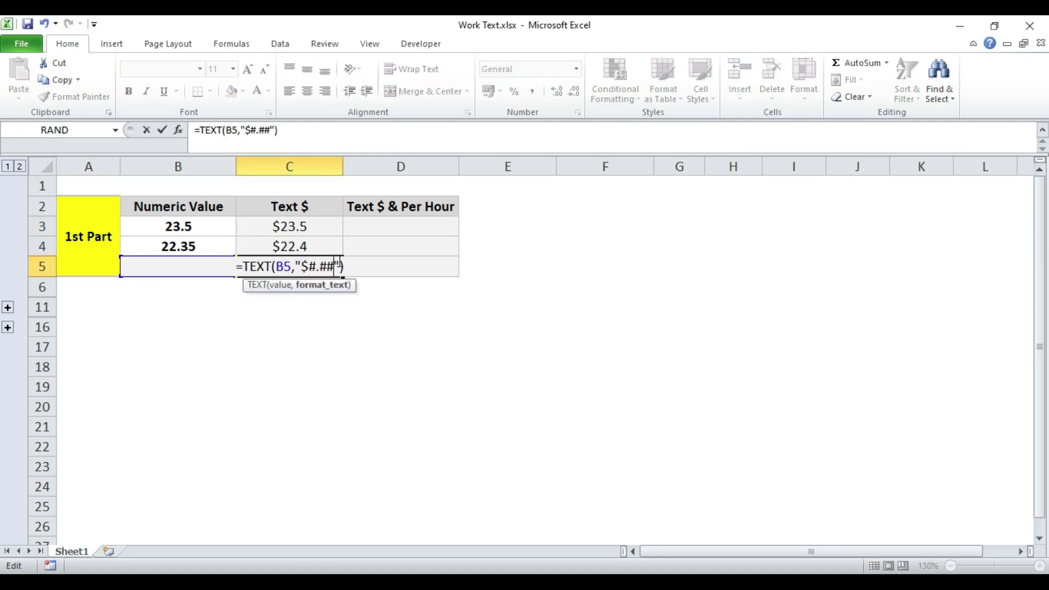
pyautogui.press('Return')
# Paste C5's two-decimal formula over C3:C5.
pyautogui.press('Up')
pyautogui.hotkey('ctrl', 'c')
pyautogui.hotkey('shift', 'Up')
pyautogui.hotkey('shift', 'Up')
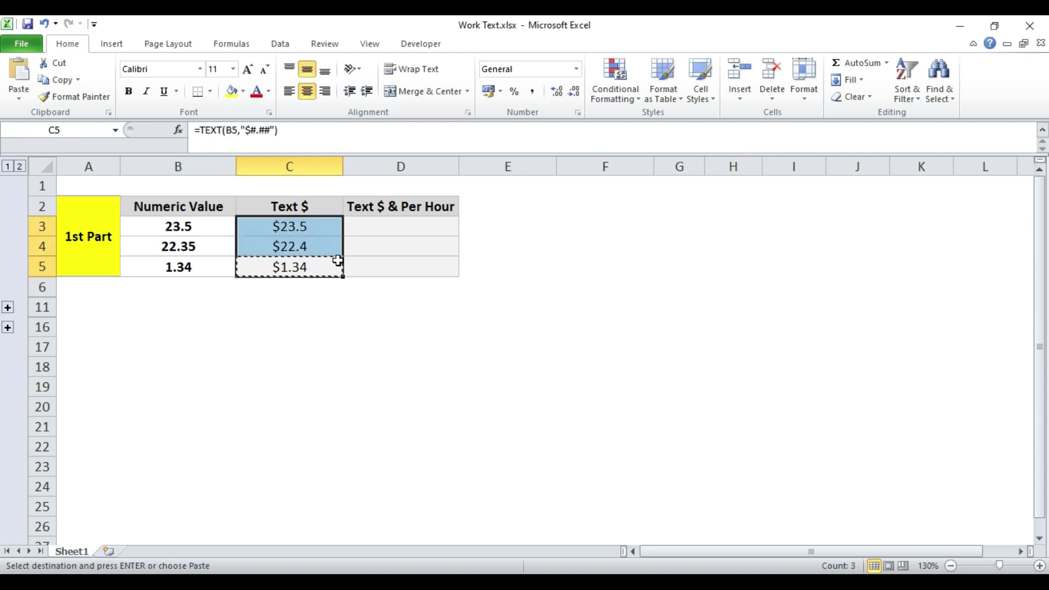
pyautogui.press('Return')
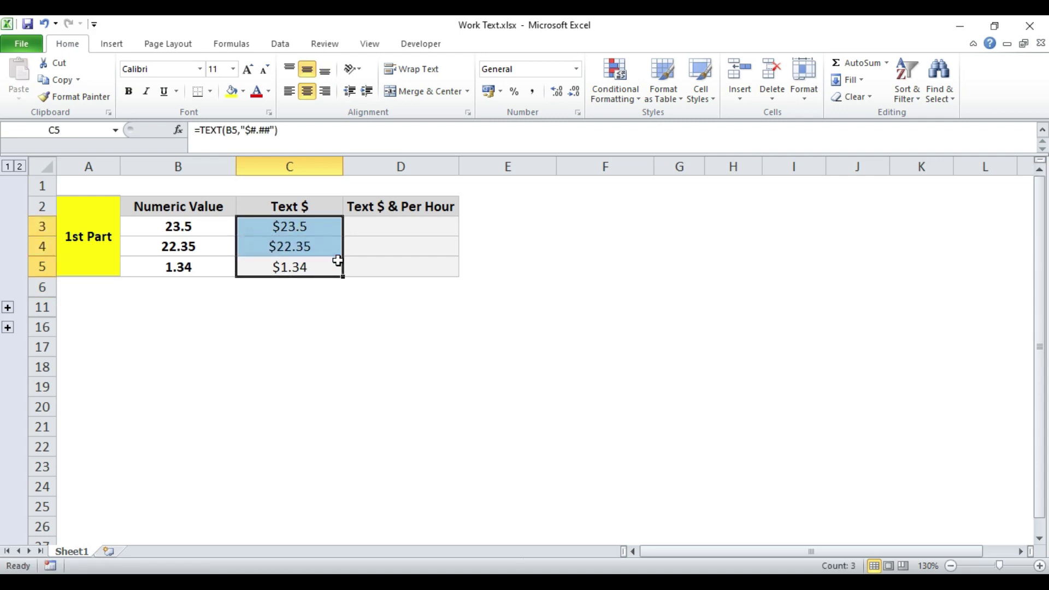
pyautogui.hotkey('ctrl', 'c')
pyautogui.press('Right')
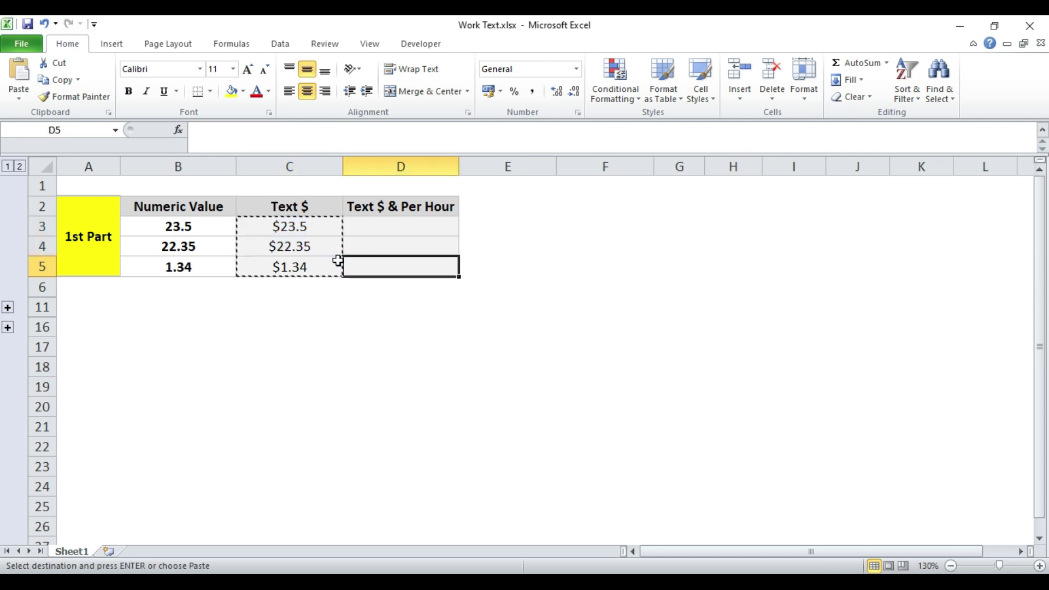
pyautogui.press('Right')
pyautogui.press('Up')
pyautogui.press('Up')
pyautogui.hotkey('ctrl', 'alt', 'v')
pyautogui.press('v')
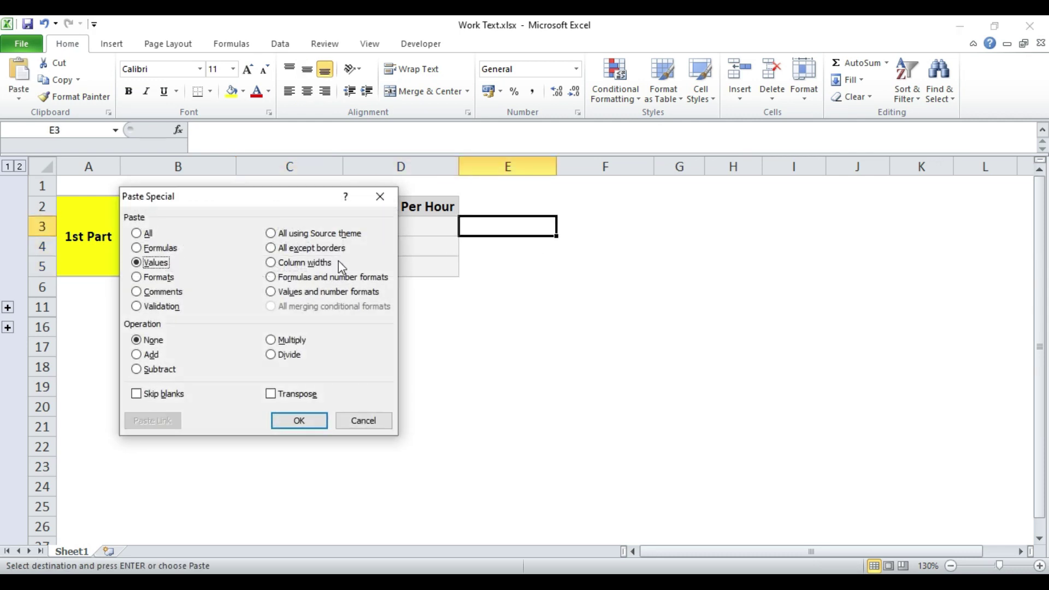
pyautogui.press('Return')
pyautogui.press('Up')
pyautogui.press('Down')
pyautogui.press('F2')
pyautogui.hotkey('shift', 'Home')
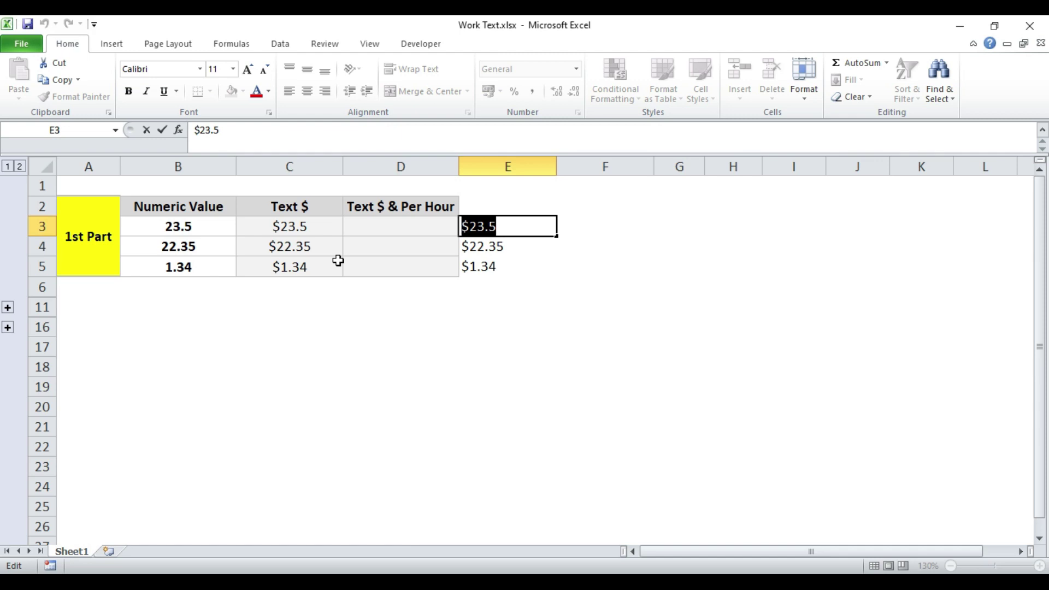
pyautogui.press('Escape')
pyautogui.hotkey('shift', 'Down')
pyautogui.hotkey('shift', 'Down')
pyautogui.press('Delete')
pyautogui.press('Left')
pyautogui.press('Left')
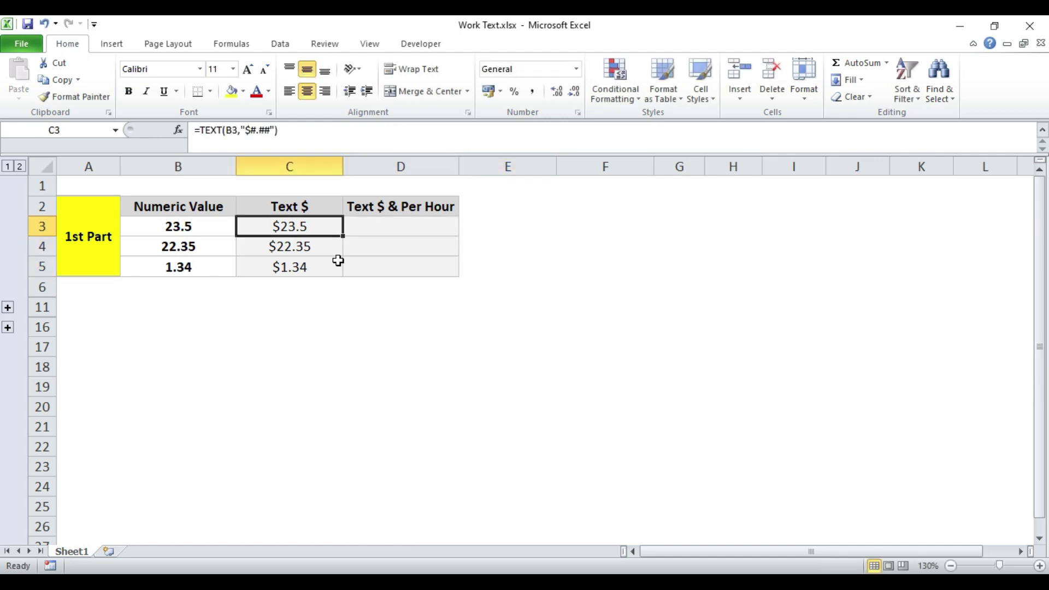
pyautogui.hotkey('shift', 'Down')
pyautogui.hotkey('shift', 'Down')
pyautogui.press('Right')
pyautogui.press('Up')
pyautogui.press('Down')
pyautogui.press('Up')
pyautogui.press('Down')
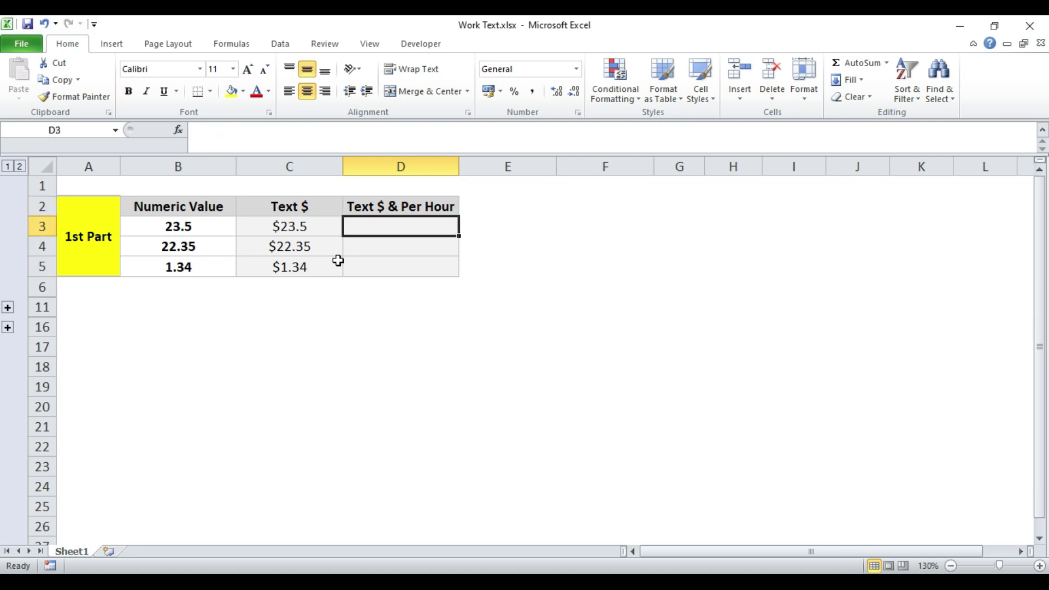
pyautogui.write('=te')
# Build =TEXT(B3,"$#.##")& in D3, removing a stray C3:D3 reference, and keep editing.
pyautogui.press('Tab')
pyautogui.press('Left')
pyautogui.press('Left')
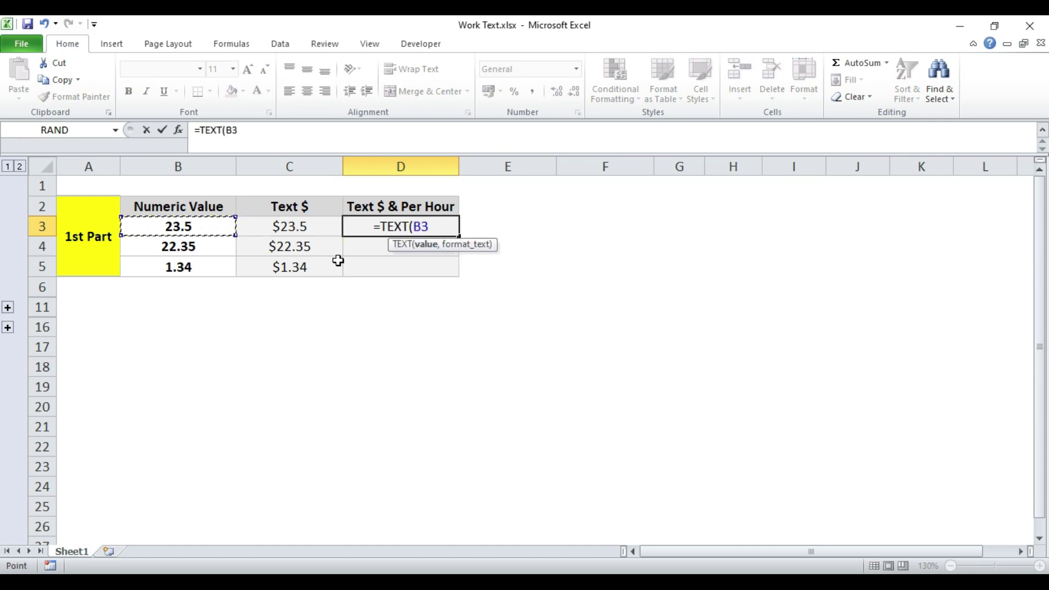
pyautogui.write(',')
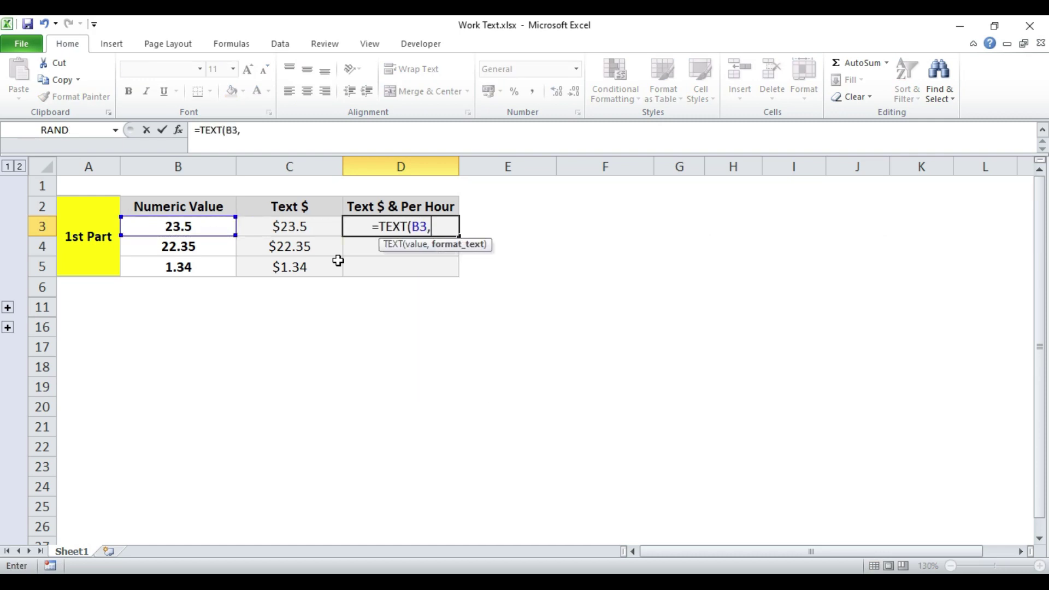
pyautogui.write('"')
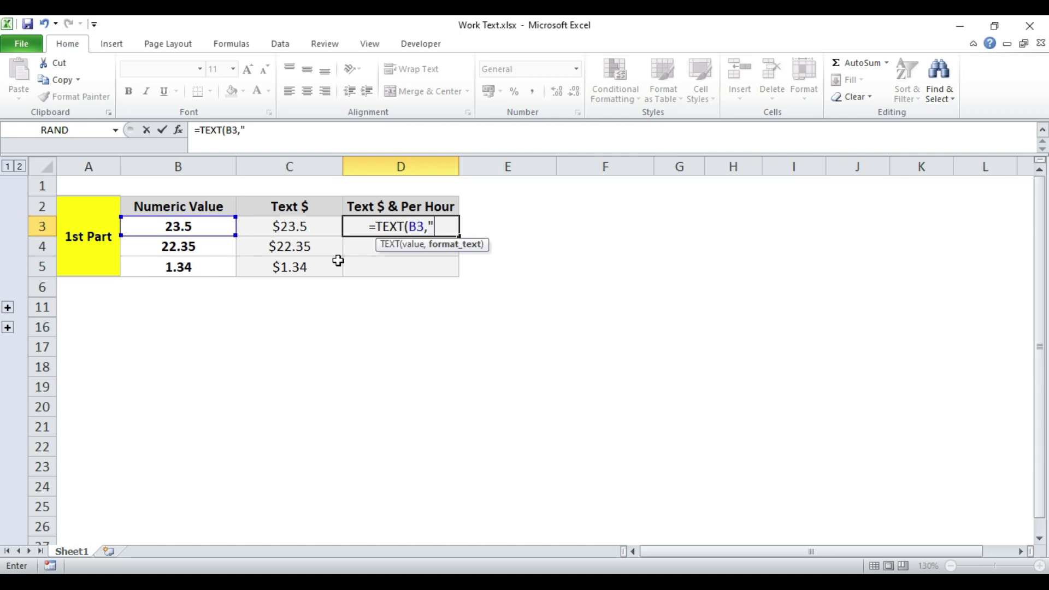
pyautogui.write('$')
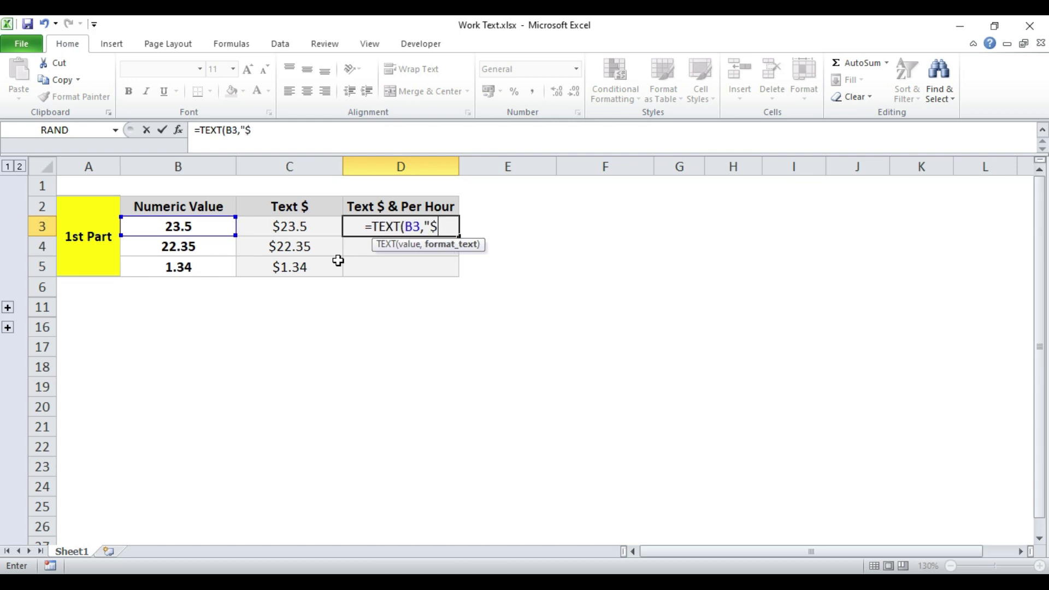
pyautogui.write('#')
pyautogui.write('.##"')
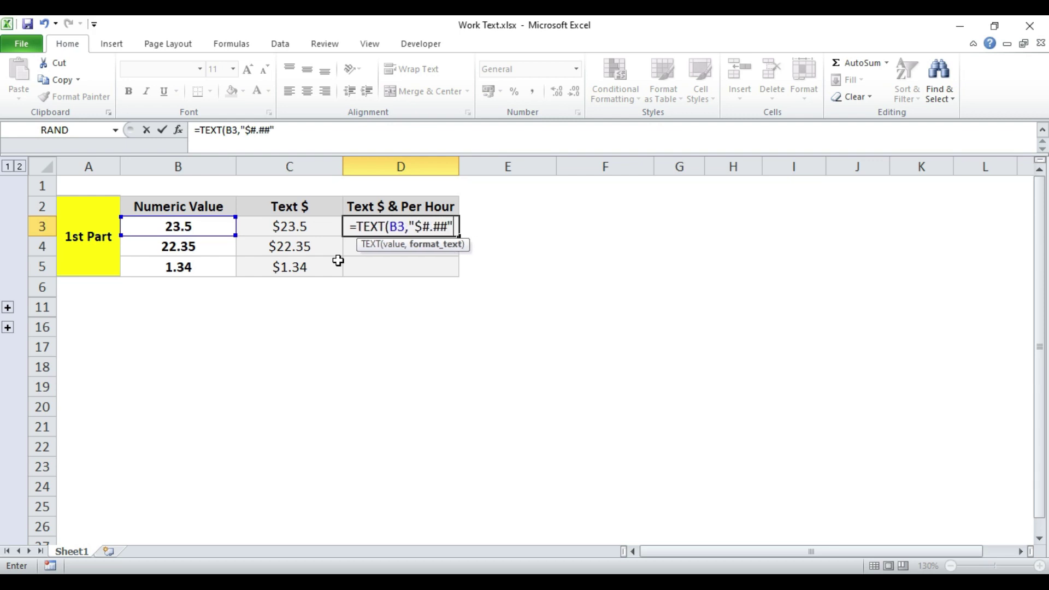
pyautogui.write(')')
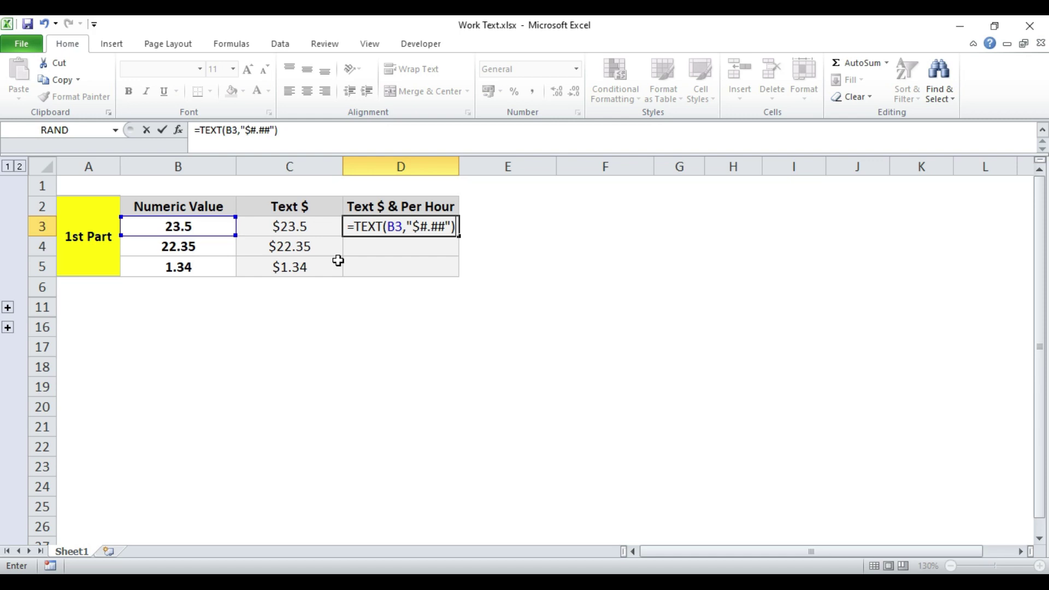
pyautogui.write('&')
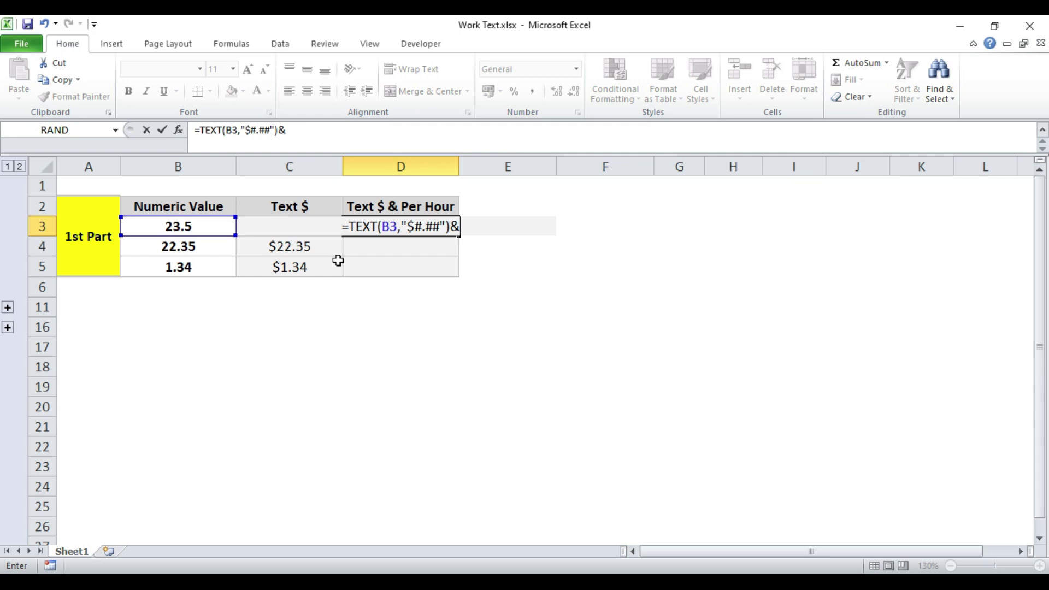
pyautogui.write('C3:D3')
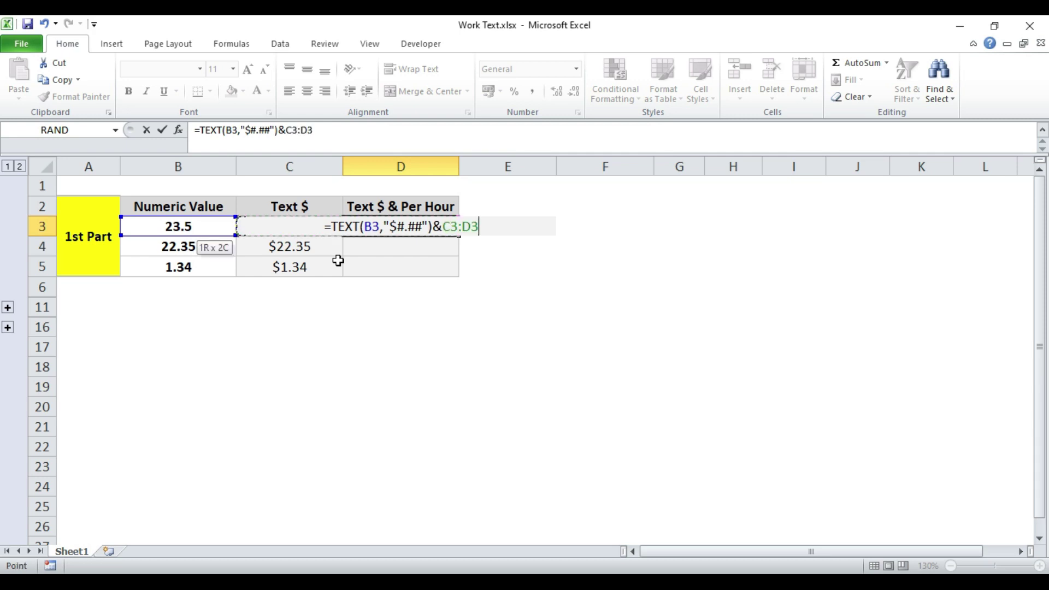
pyautogui.press('BackSpace')
pyautogui.press('BackSpace')
pyautogui.press('BackSpace')
pyautogui.press('BackSpace')
pyautogui.press('BackSpace')
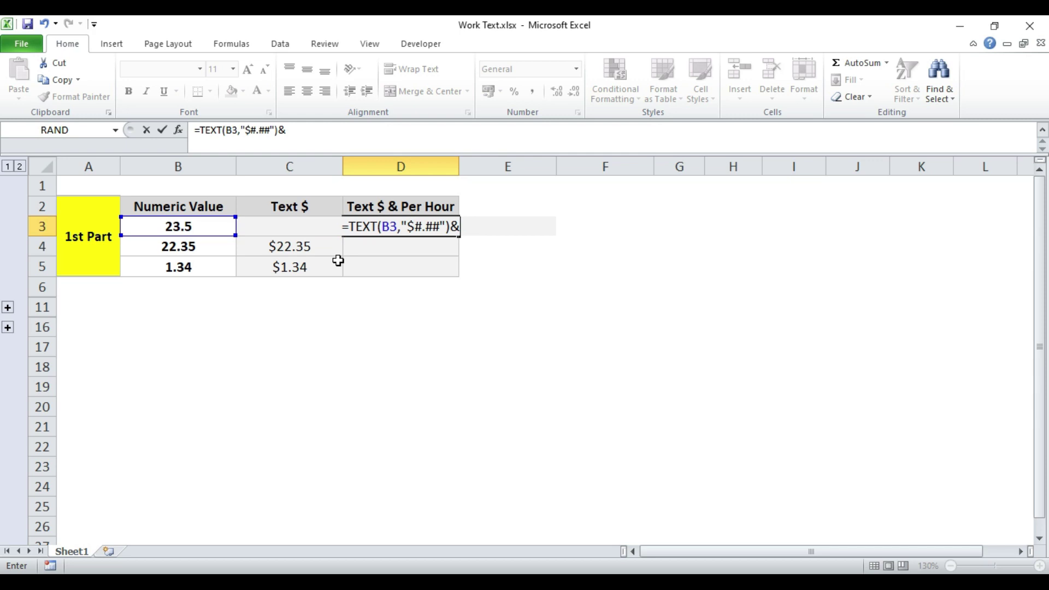
pyautogui.moveTo(450, 227); pyautogui.dragTo(351, 227)
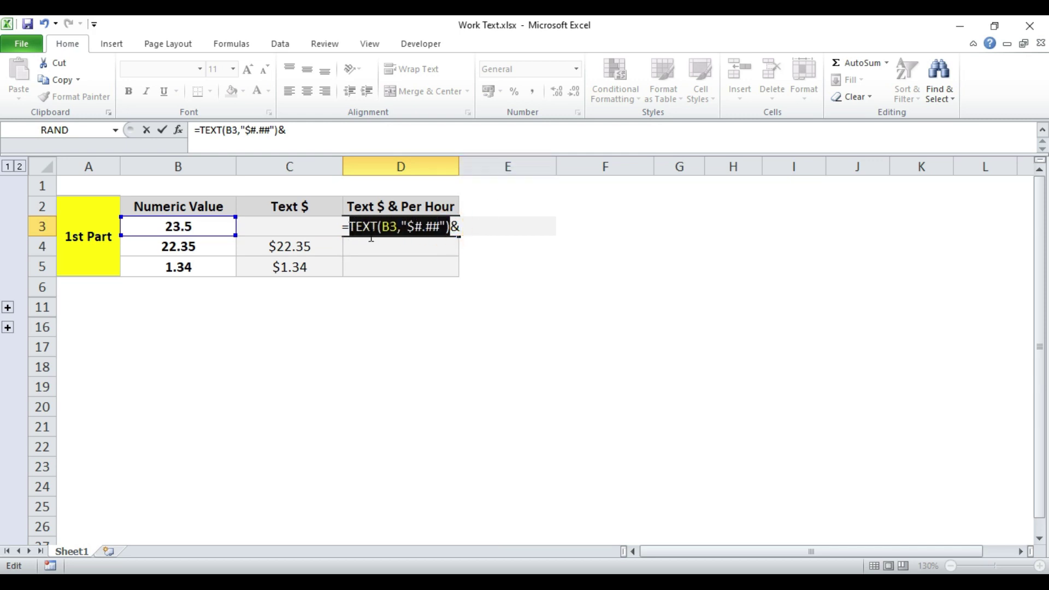
pyautogui.moveTo(460, 226); pyautogui.dragTo(451, 227)
pyautogui.click(457, 227)
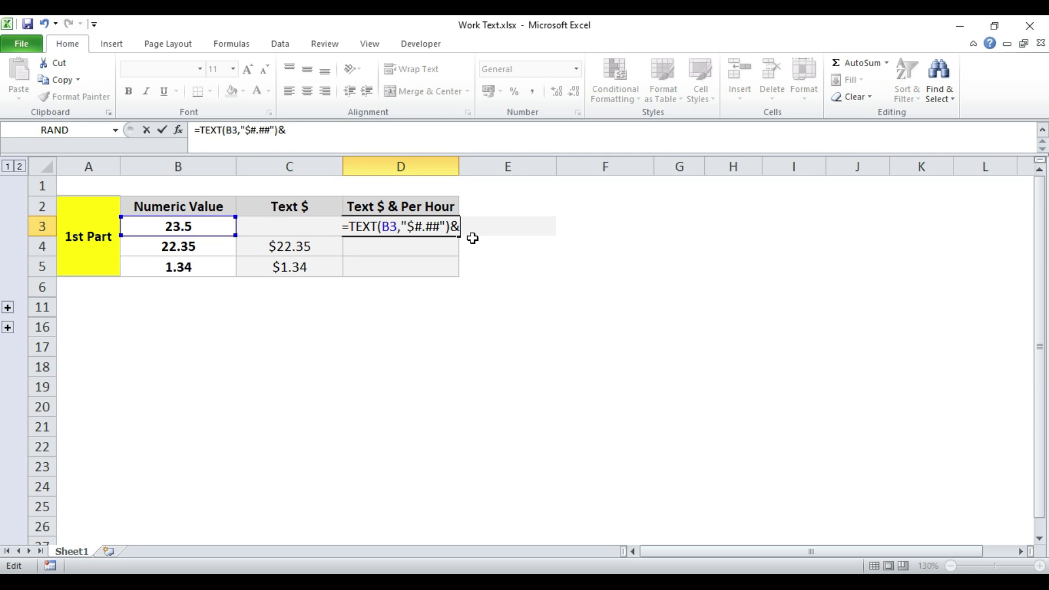
# Append &" Per Hour" to the D3 formula so it shows $23.5 Per Hour.
pyautogui.write('"')
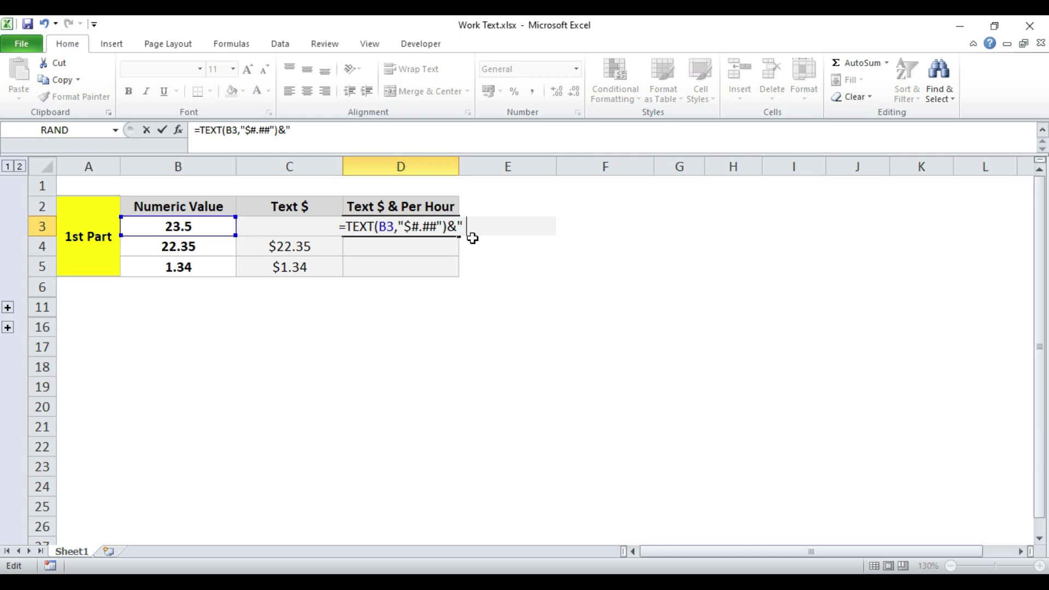
pyautogui.write(' Per Hour')
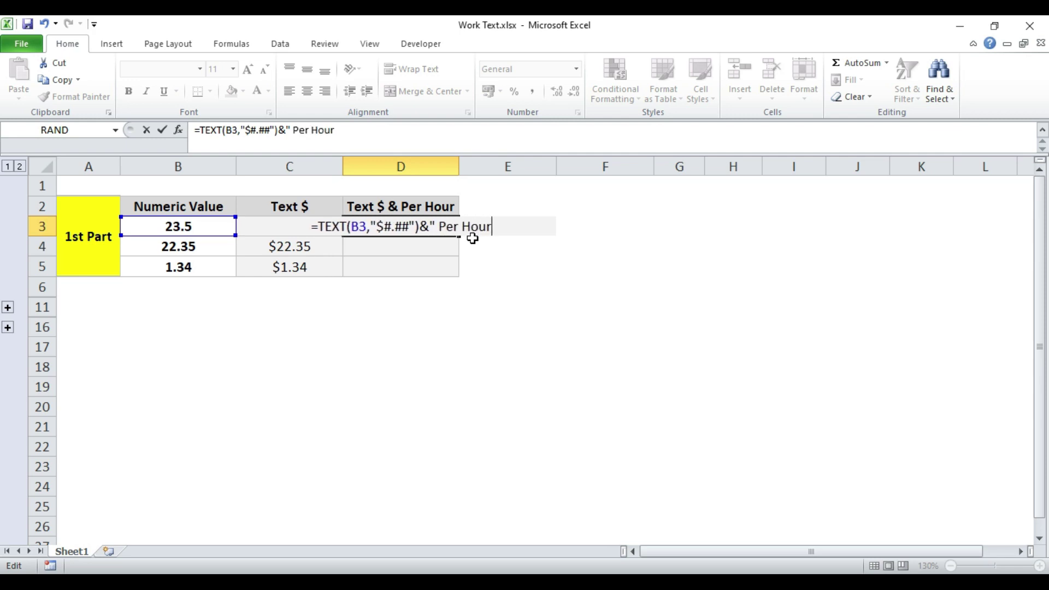
pyautogui.write('"')
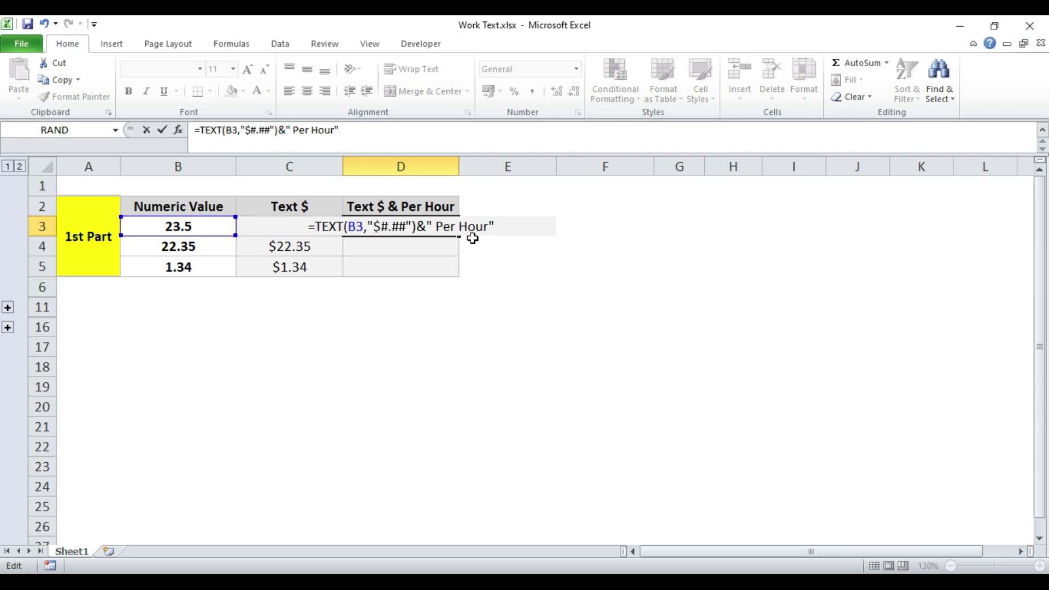
pyautogui.press('Return')
pyautogui.press('Up')
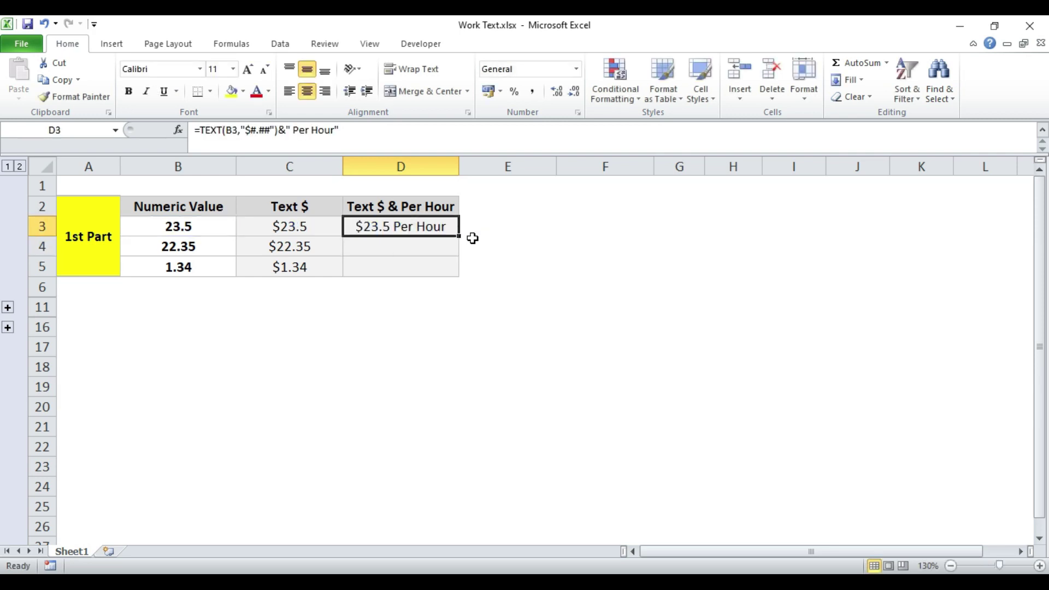
# Copy the Per Hour formula from D3 into D4 and D5.
pyautogui.press('F2')
pyautogui.hotkey('shift', 'Left')
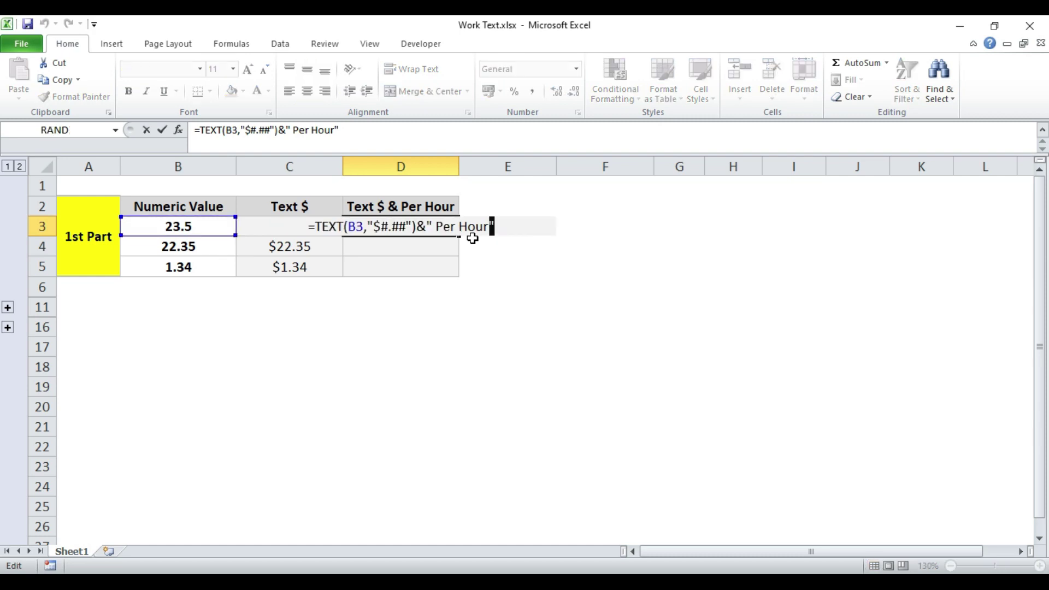
pyautogui.hotkey('shift', 'Left')
pyautogui.hotkey('shift', 'Left')
pyautogui.hotkey('shift', 'Left')
pyautogui.hotkey('shift', 'Left')
pyautogui.hotkey('shift', 'Left')
pyautogui.hotkey('shift', 'Left')
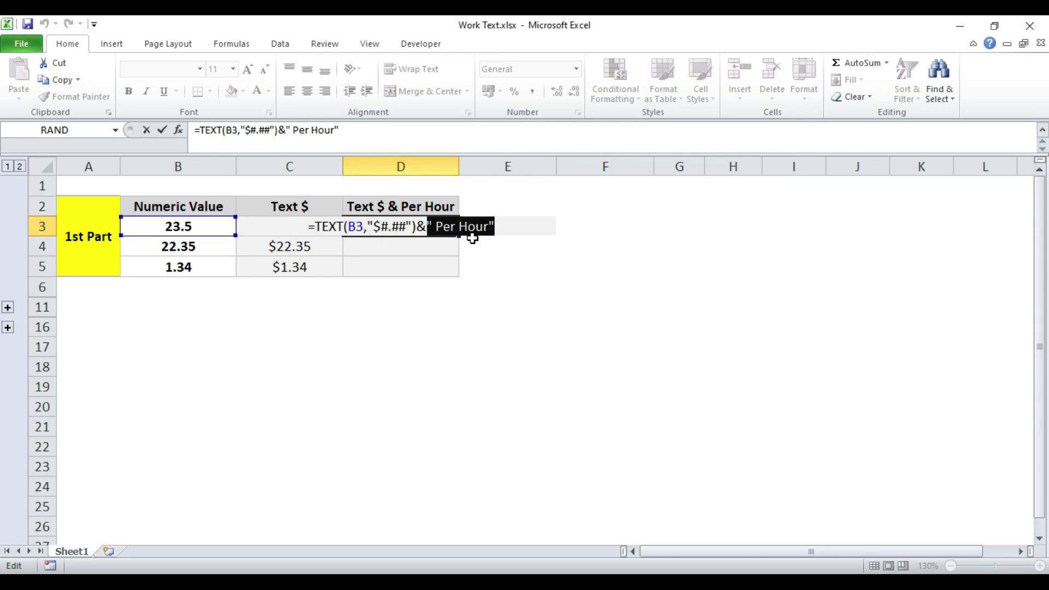
pyautogui.press('Left')
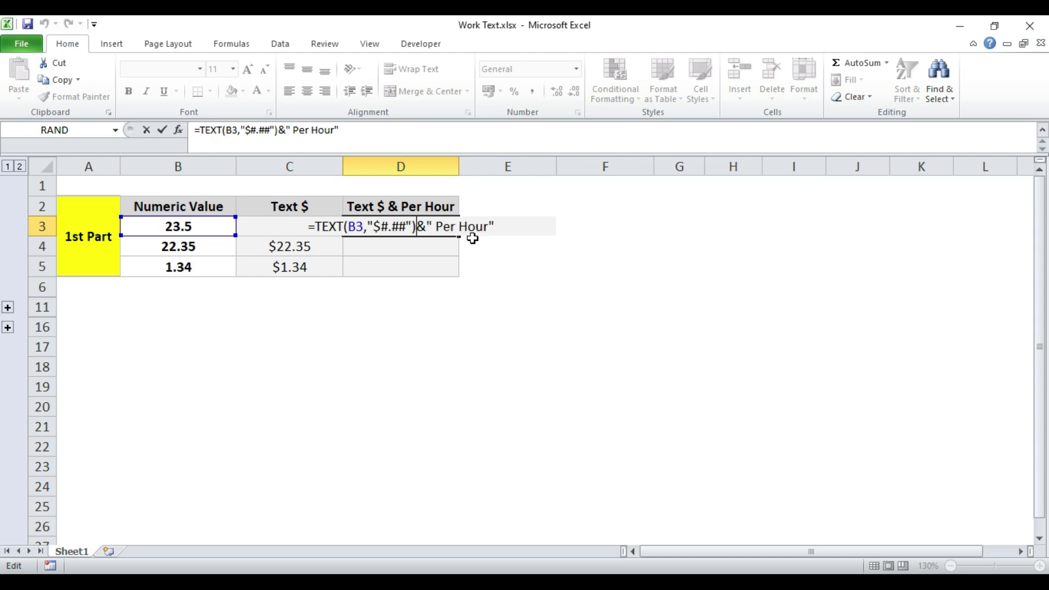
pyautogui.hotkey('shift', 'Right')
pyautogui.hotkey('ctrl', 'Return')
pyautogui.hotkey('ctrl', 'c')
pyautogui.press('Down')
pyautogui.hotkey('ctrl', 'v')
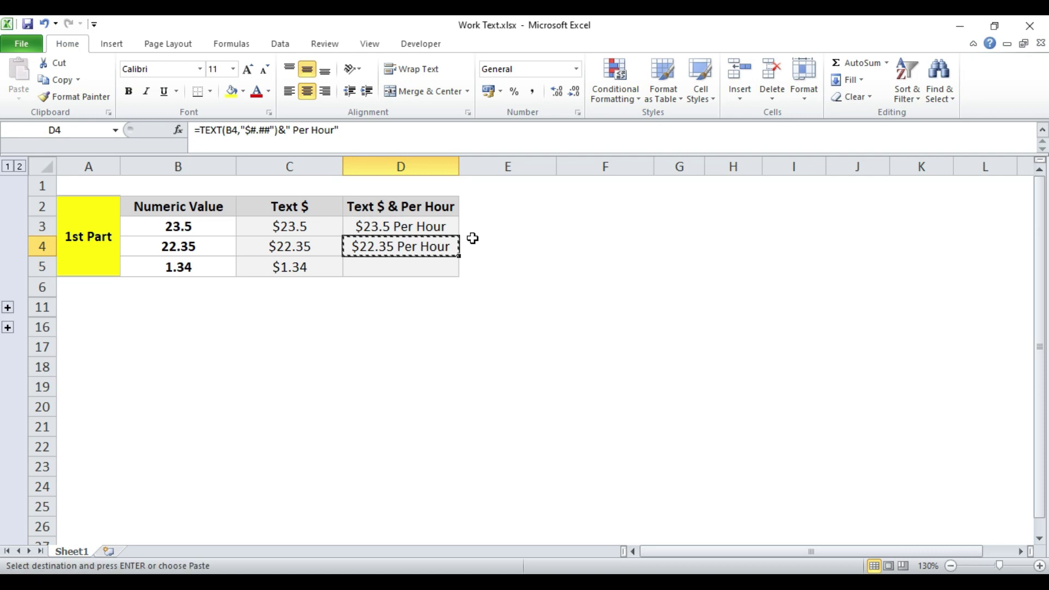
pyautogui.press('Down')
pyautogui.press('Return')
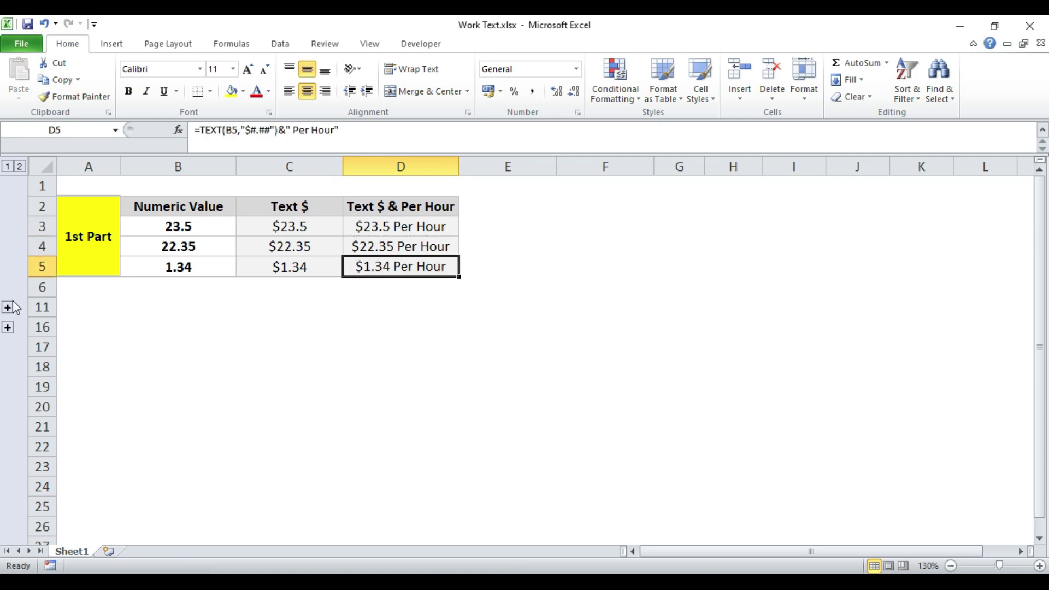
pyautogui.click(8, 307)
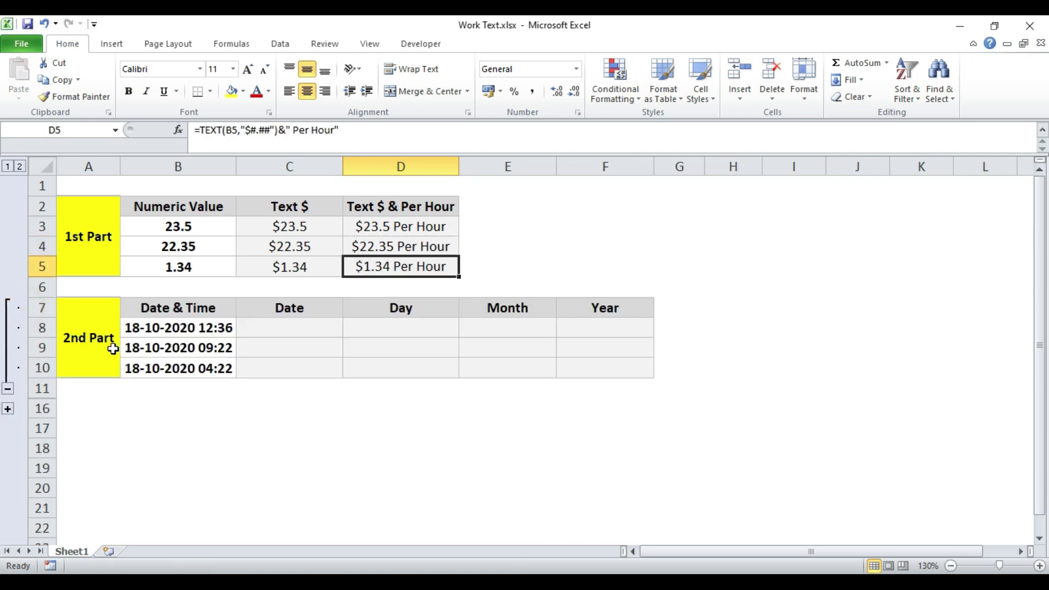
pyautogui.moveTo(186, 309); pyautogui.dragTo(186, 367)
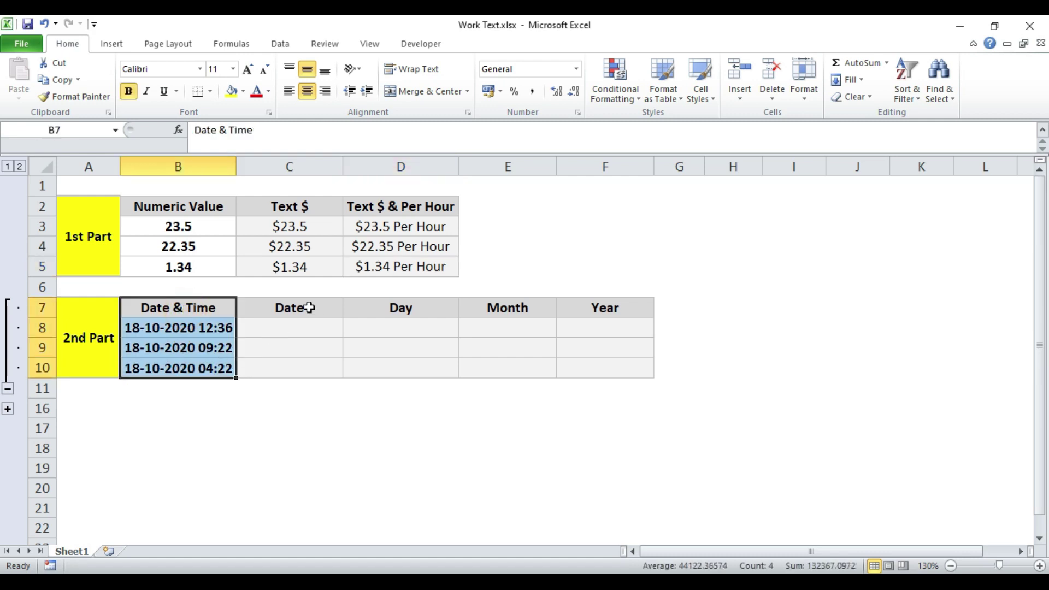
pyautogui.moveTo(309, 308); pyautogui.dragTo(315, 368)
pyautogui.moveTo(375, 314); pyautogui.dragTo(390, 367)
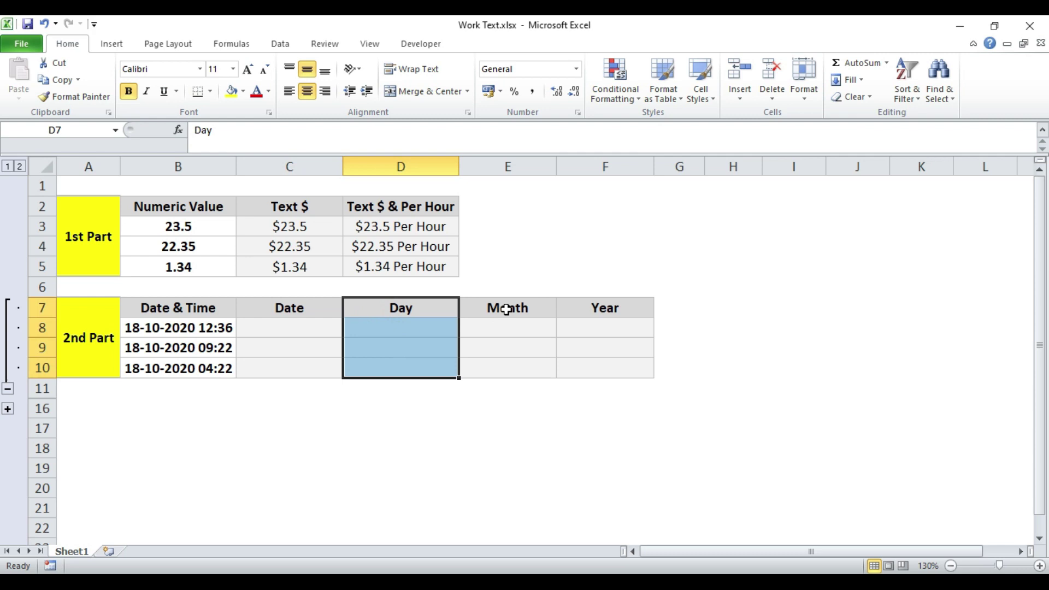
pyautogui.moveTo(505, 309); pyautogui.dragTo(520, 361)
pyautogui.moveTo(605, 308); pyautogui.dragTo(620, 369)
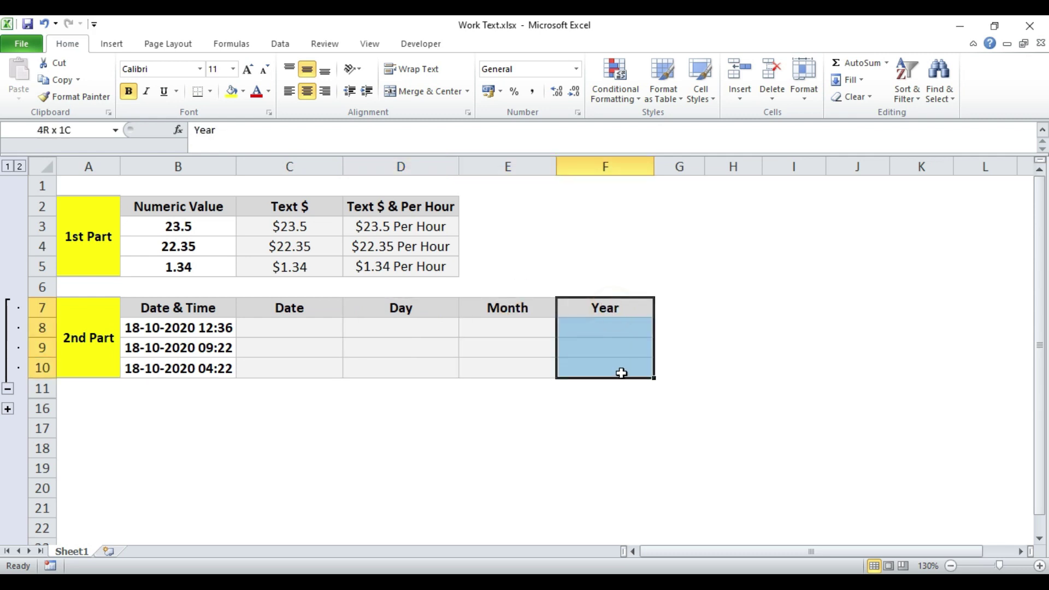
pyautogui.click(304, 324)
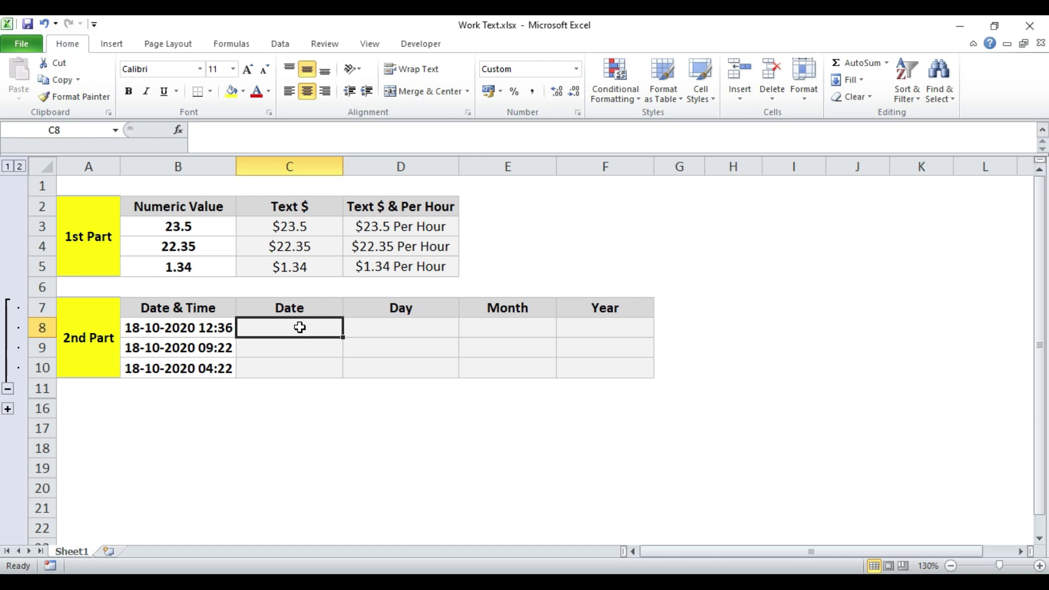
# Enter =TEXT(B8,"YY-mm-dd") in C8 so it shows 20-10-18.
pyautogui.write('=text')
pyautogui.press('Tab')
pyautogui.press('Left')
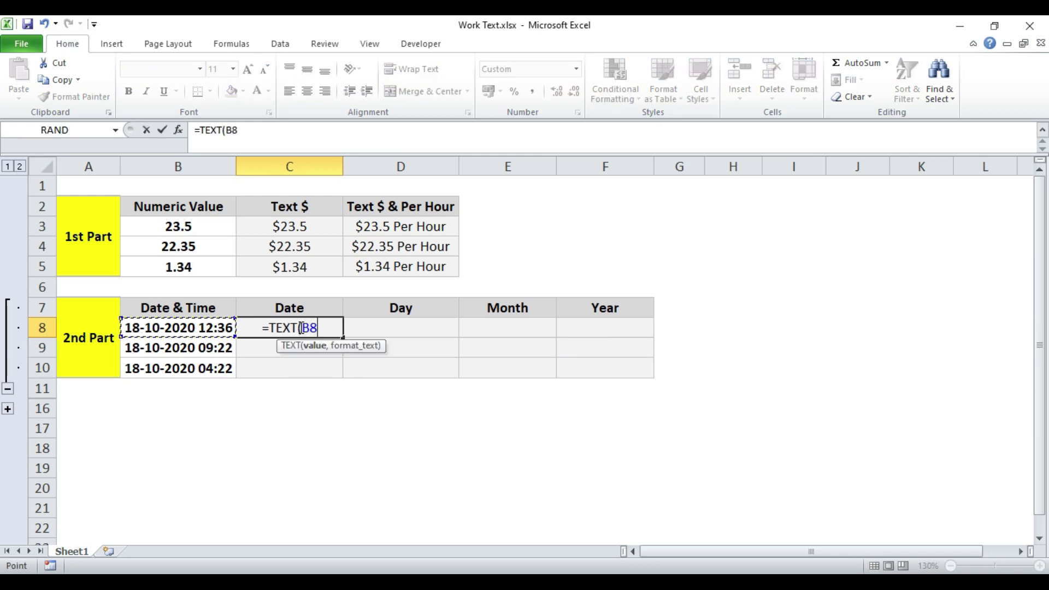
pyautogui.write(',')
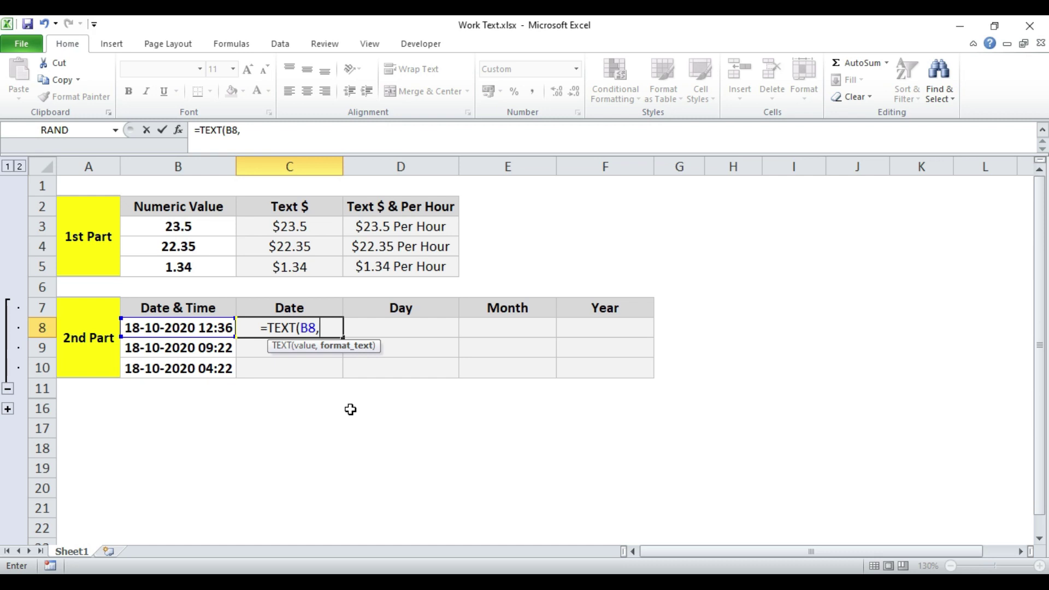
pyautogui.write('"YY')
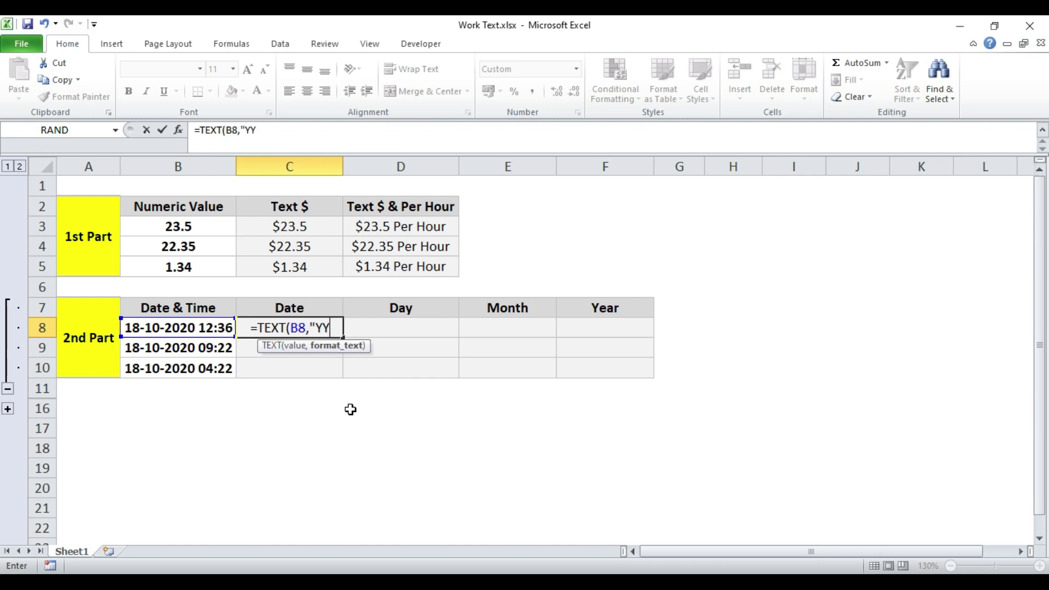
pyautogui.write('-mm-')
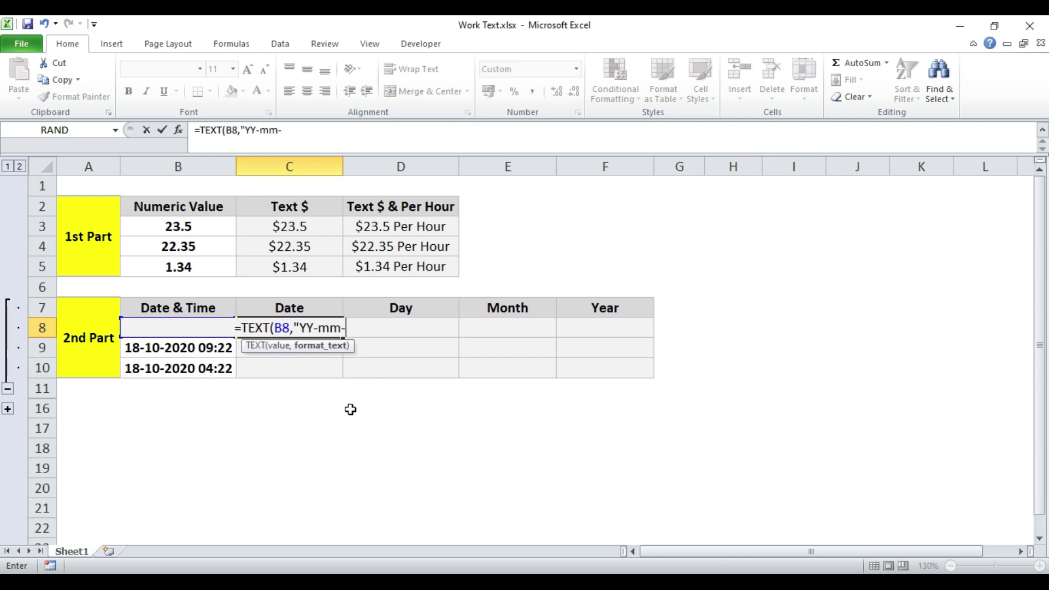
pyautogui.write('dd")')
pyautogui.press('Return')
pyautogui.press('Up')
# Copy the YY-mm-dd date formula from C8 into C9 and C10.
pyautogui.hotkey('ctrl', 'c')
pyautogui.press('Down')
pyautogui.press('Return')
pyautogui.hotkey('ctrl', 'c')
pyautogui.press('Down')
pyautogui.press('Return')
pyautogui.press('Up')
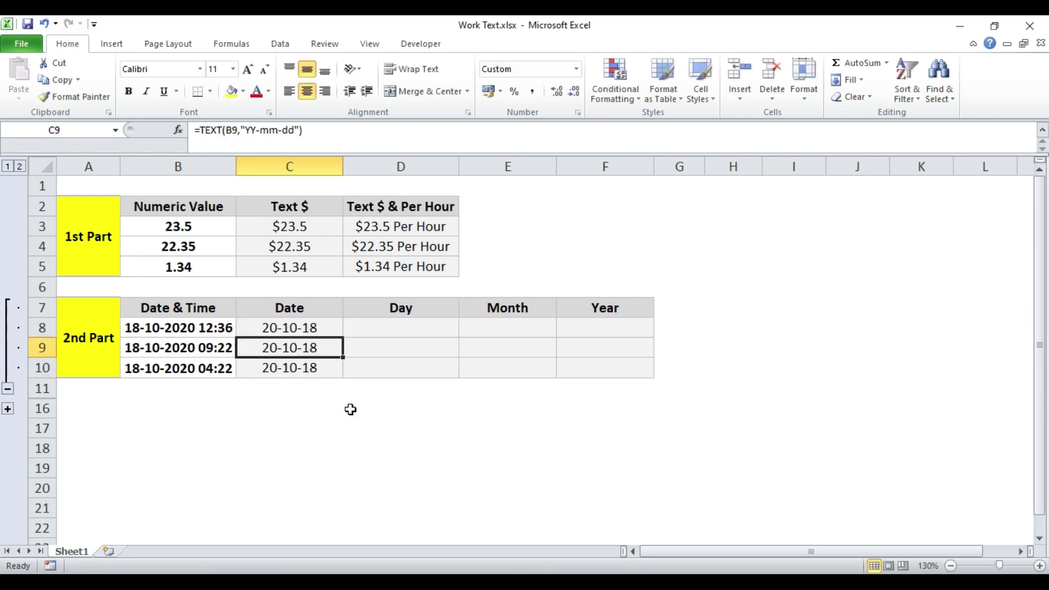
pyautogui.press('Up')
pyautogui.hotkey('shift', 'Down')
pyautogui.hotkey('shift', 'Down')
pyautogui.press('Up')
pyautogui.press('Down')
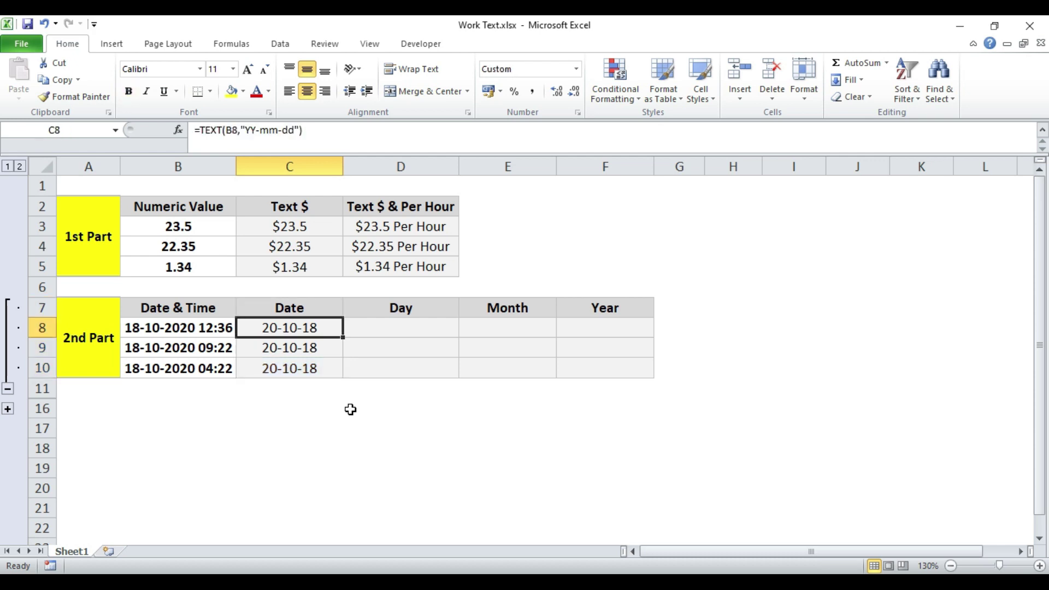
pyautogui.press('Right')
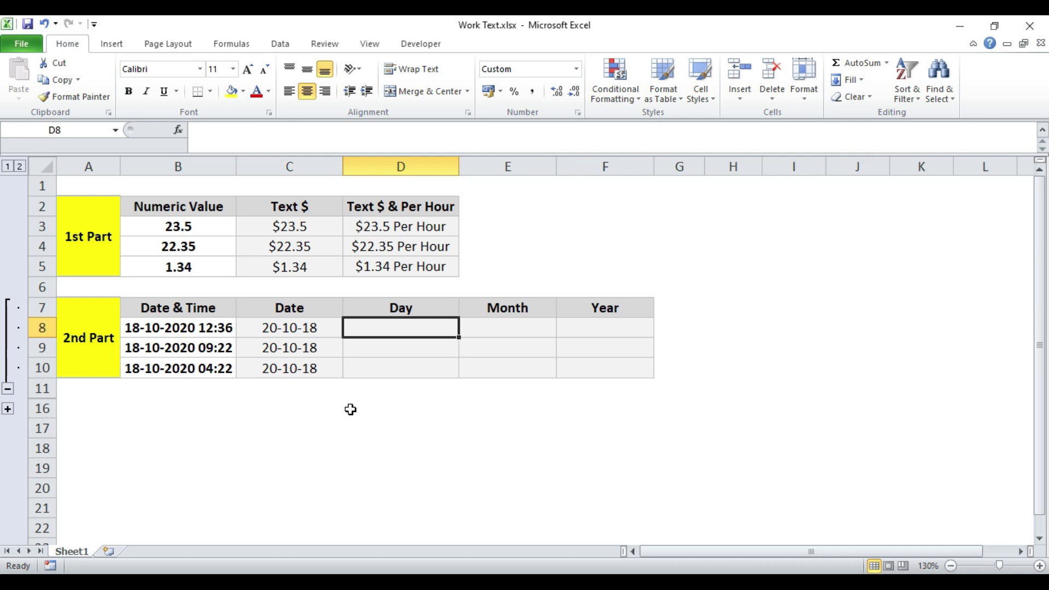
# Enter =TEXT(B8,"ddd") in D8 so it shows the weekday Sun.
pyautogui.press('Left')
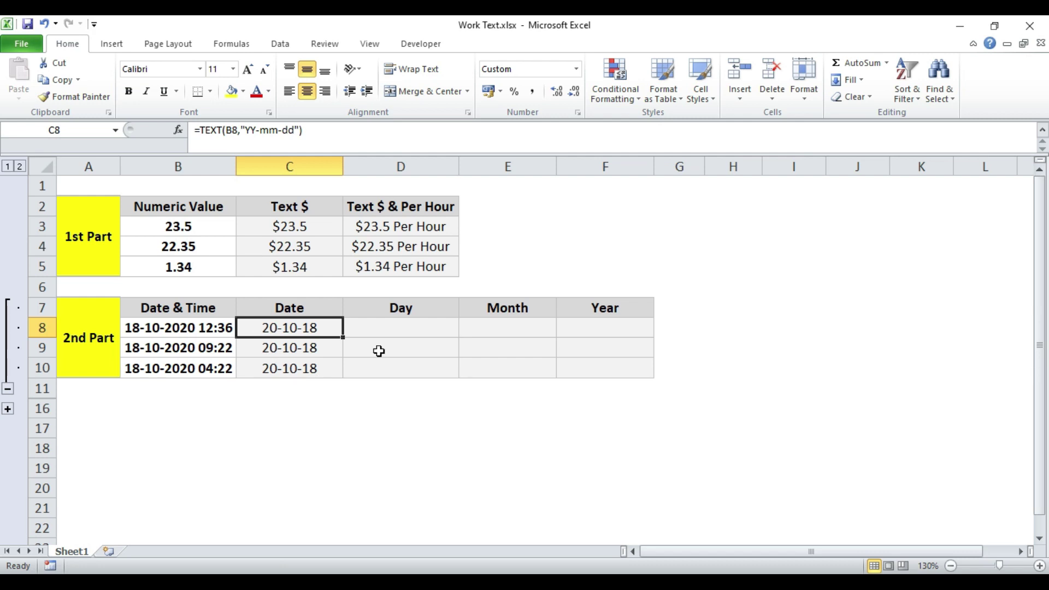
pyautogui.press('Right')
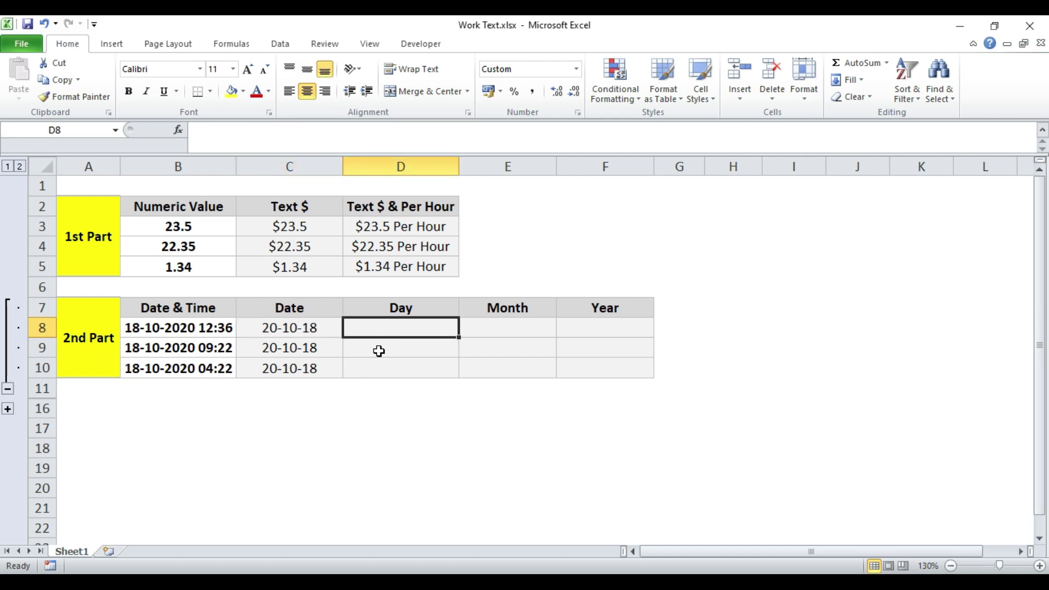
pyautogui.write('=text')
pyautogui.press('Tab')
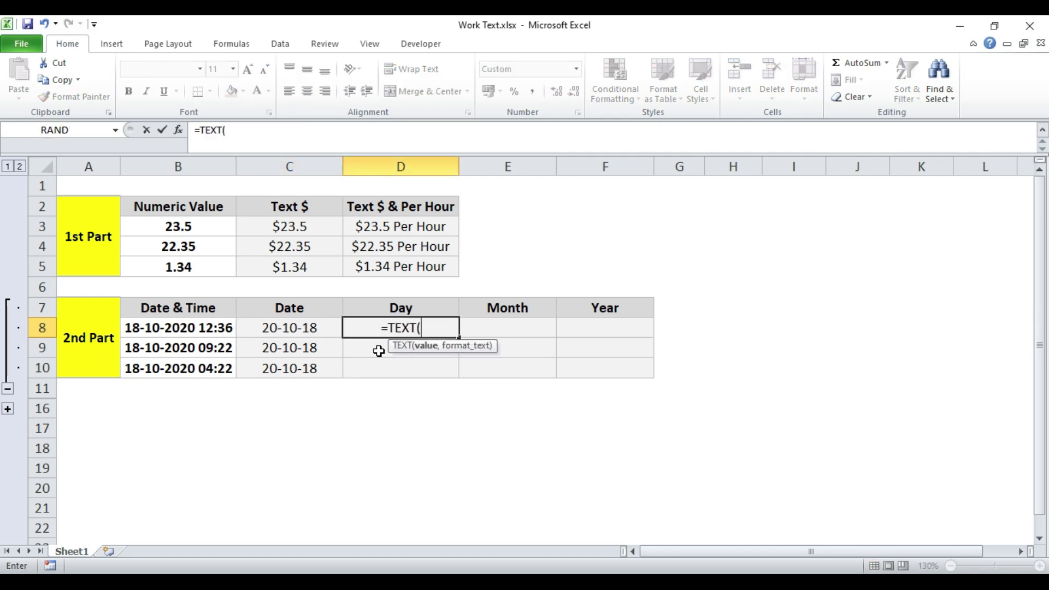
pyautogui.press('Left')
pyautogui.press('Left')
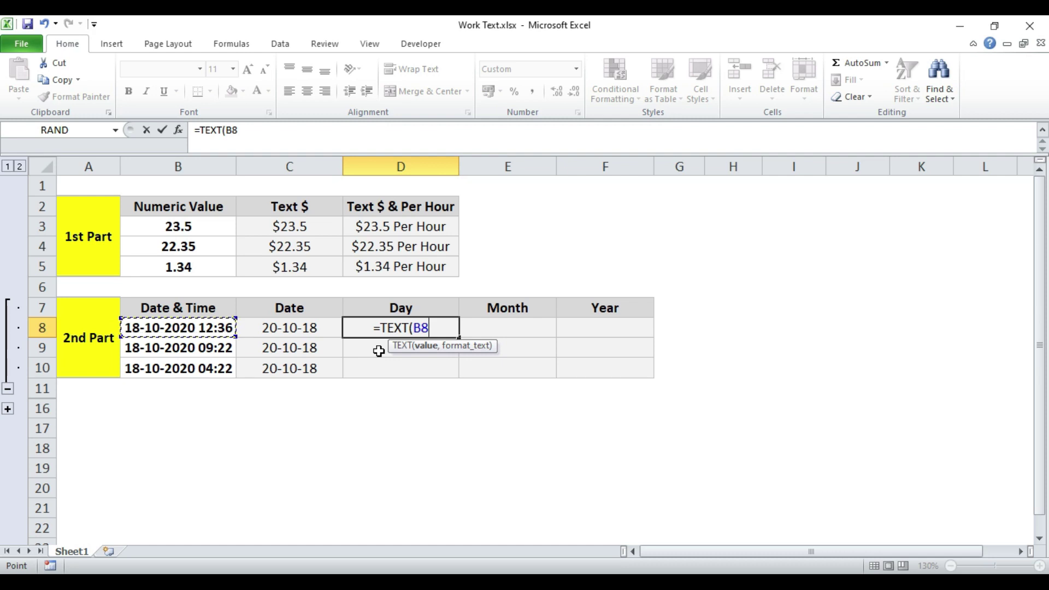
pyautogui.write(',')
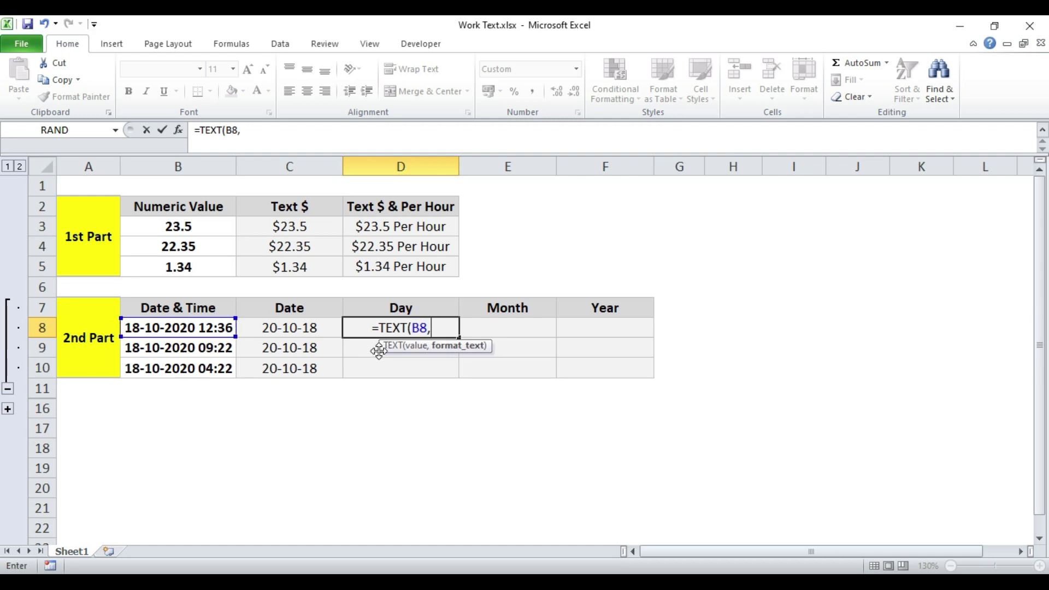
pyautogui.write('"')
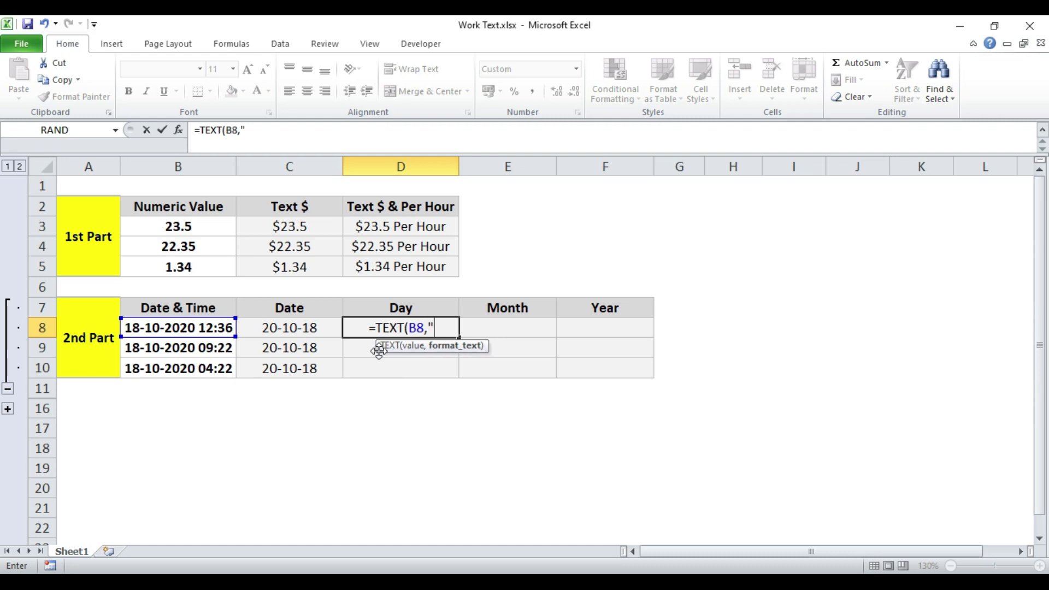
pyautogui.write('ddd')
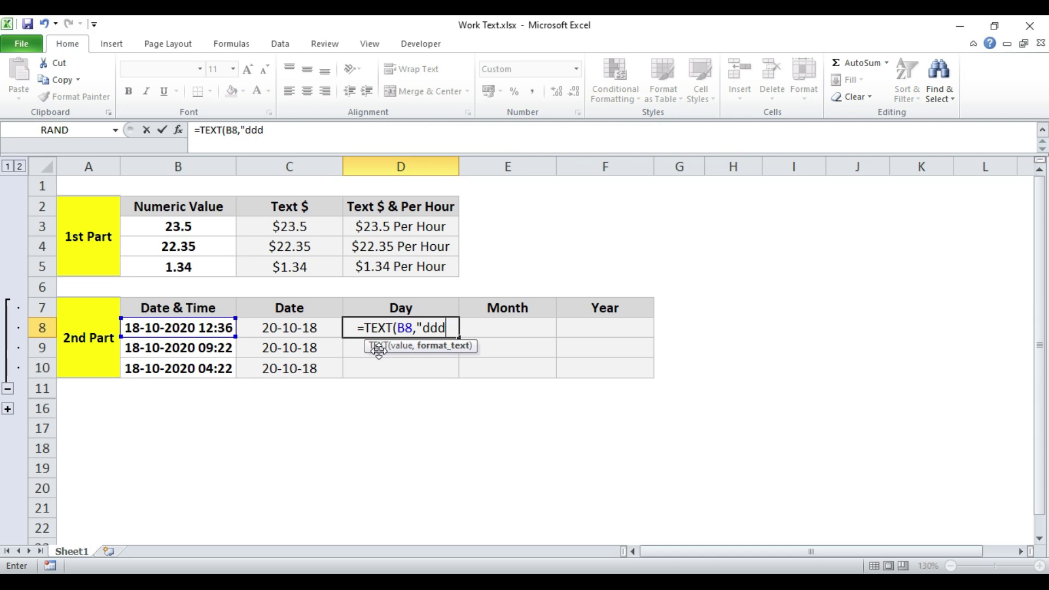
pyautogui.write('"')
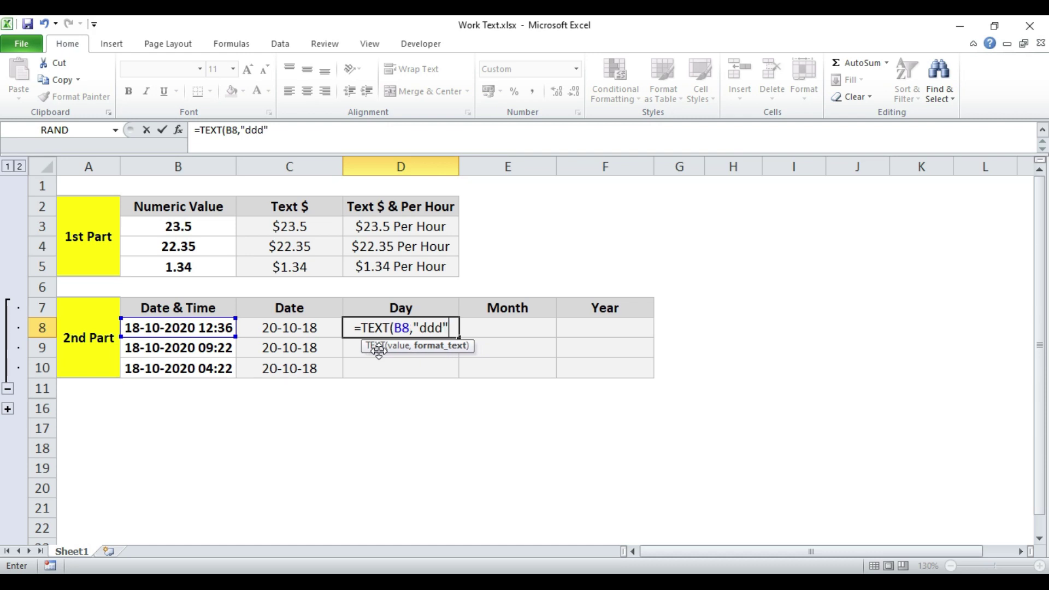
pyautogui.write(')')
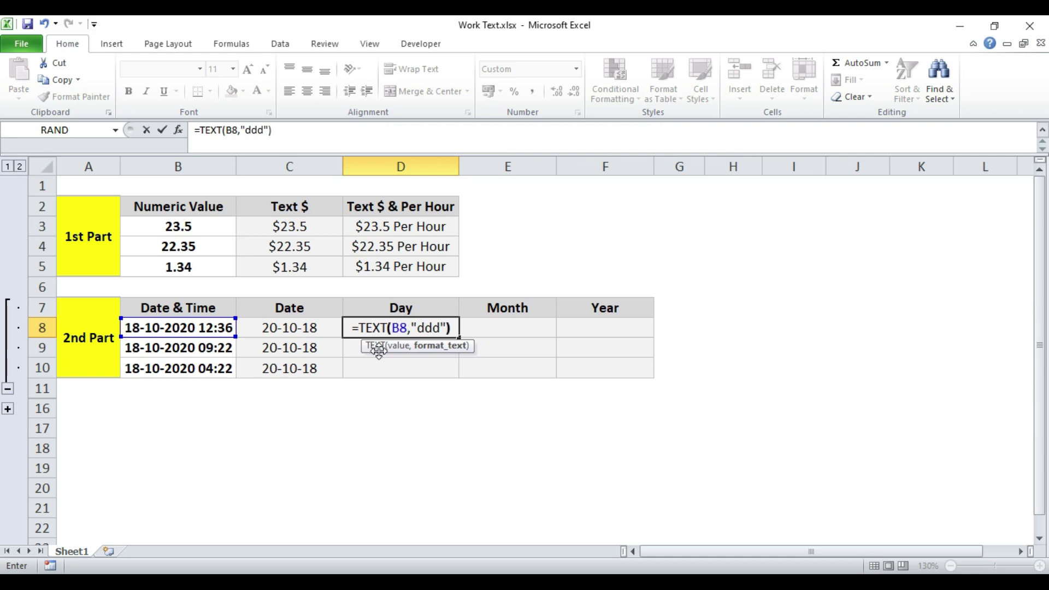
pyautogui.press('Return')
pyautogui.press('Up')
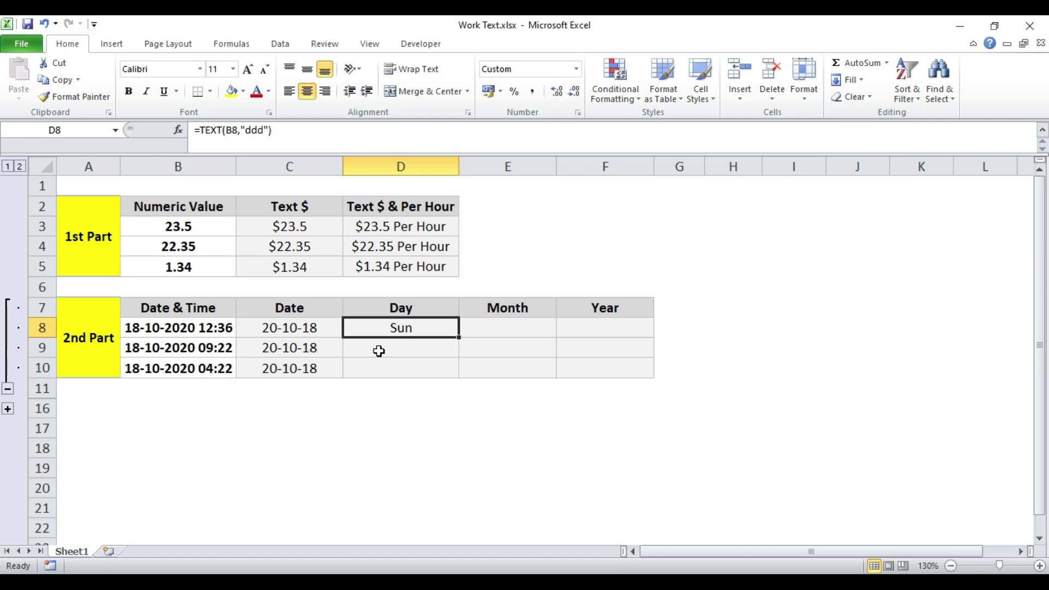
# Copy the weekday formula into D9:D10, then review C8's date formula unchanged.
pyautogui.hotkey('ctrl', 'c')
pyautogui.press('Down')
pyautogui.hotkey('shift', 'Down')
pyautogui.press('Return')
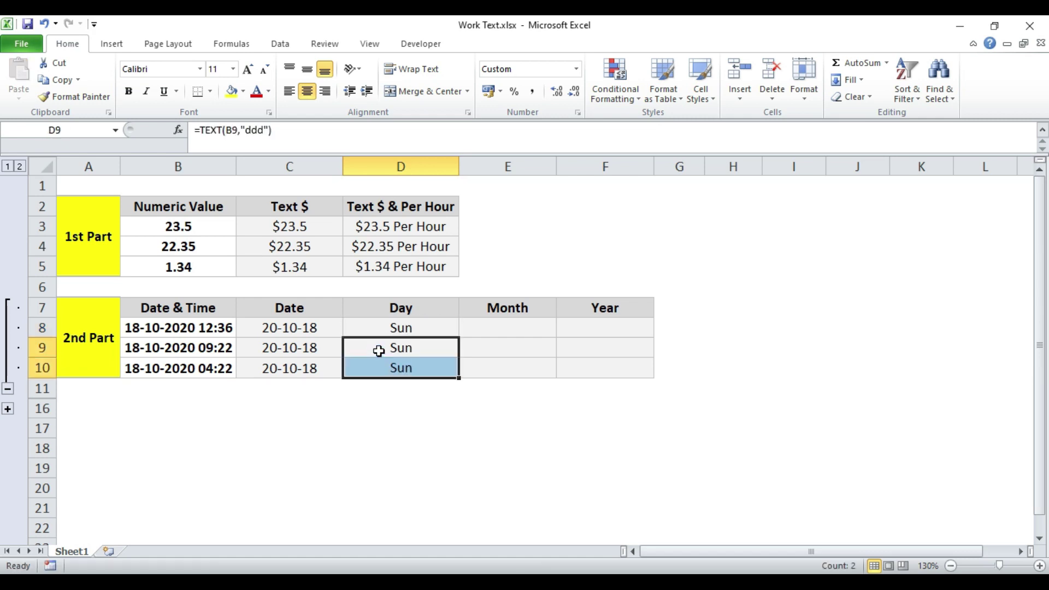
pyautogui.press('Up')
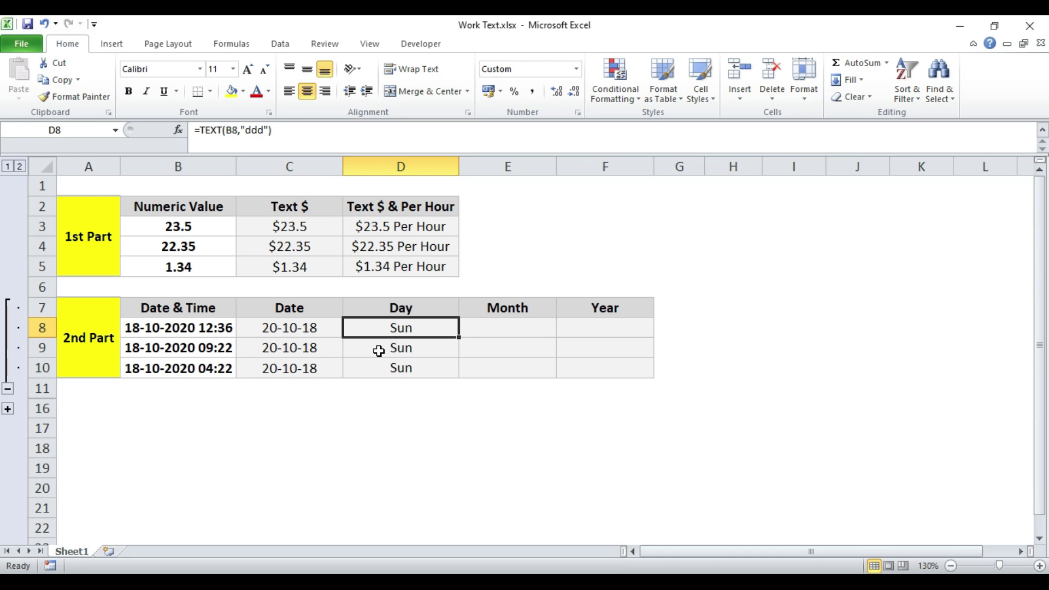
pyautogui.click(314, 330)
pyautogui.press('F2')
pyautogui.press('Escape')
pyautogui.press('Right')
pyautogui.press('Right')
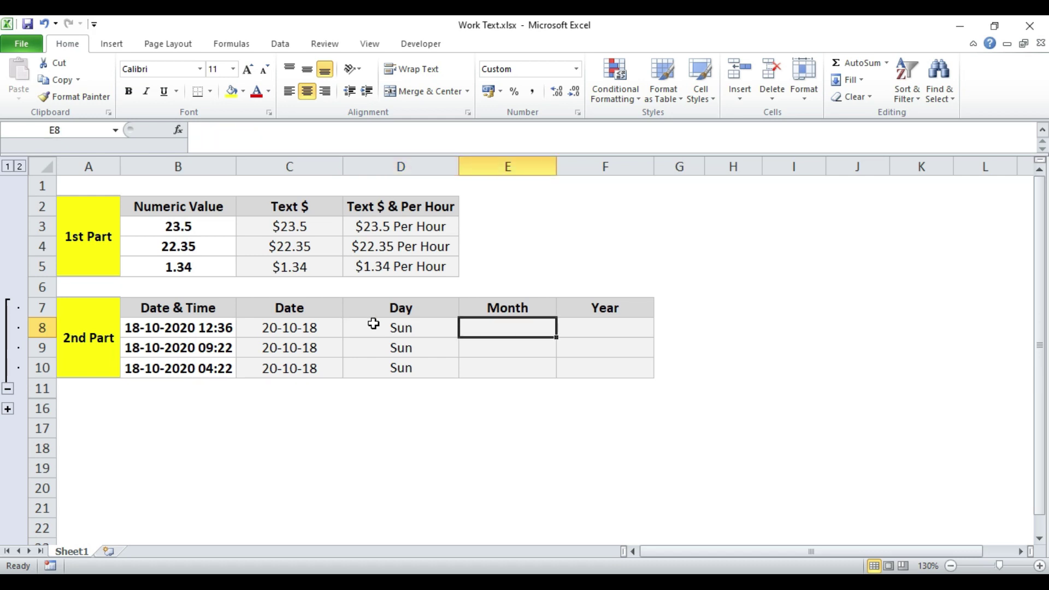
# Enter =TEXT(B8,"mmm") in E8 and copy it down to E9:E10.
pyautogui.write('=text')
pyautogui.press('Tab')
pyautogui.press('Left')
pyautogui.press('Left')
pyautogui.press('Left')
pyautogui.write(',"')
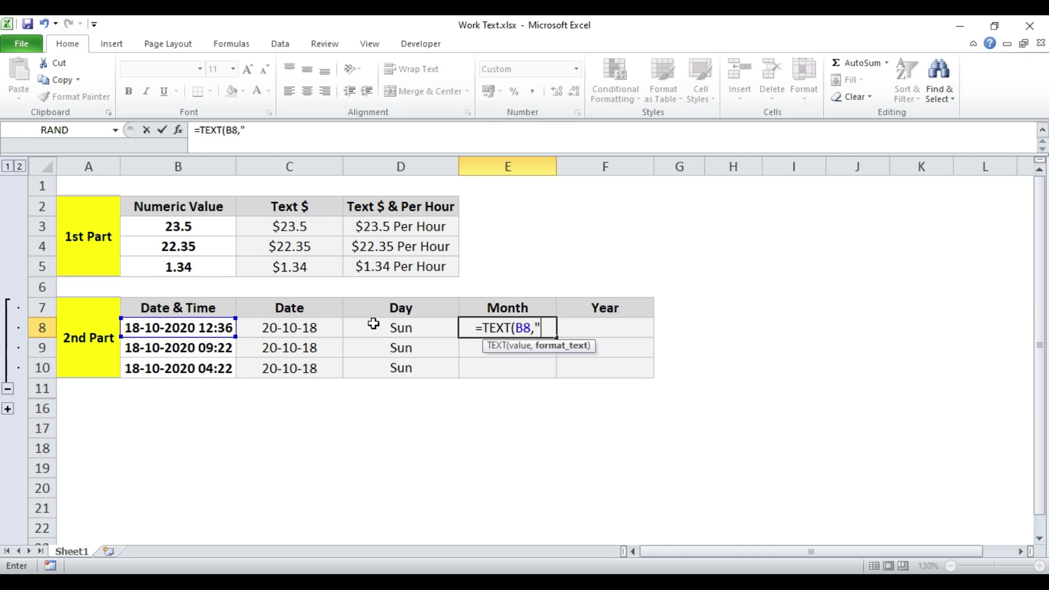
pyautogui.write('mmm')
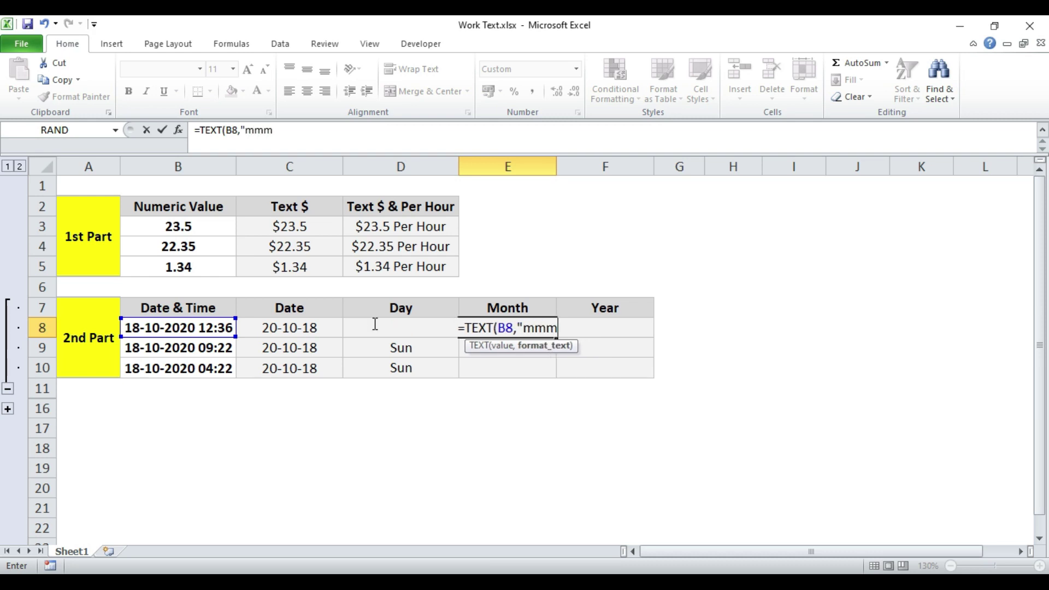
pyautogui.write('"')
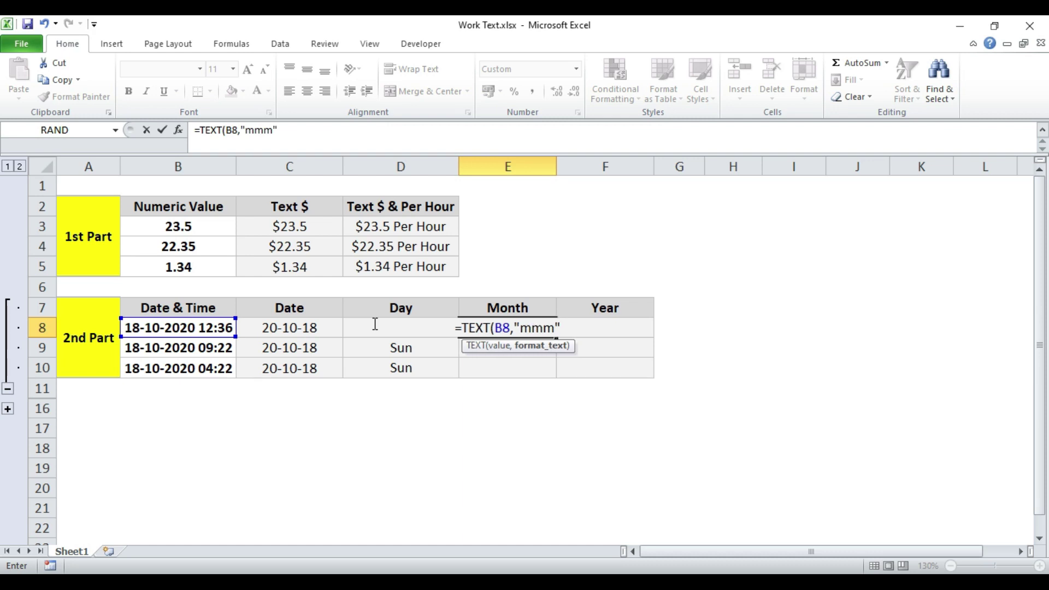
pyautogui.write(')')
pyautogui.press('Return')
pyautogui.press('Up')
pyautogui.hotkey('ctrl', 'c')
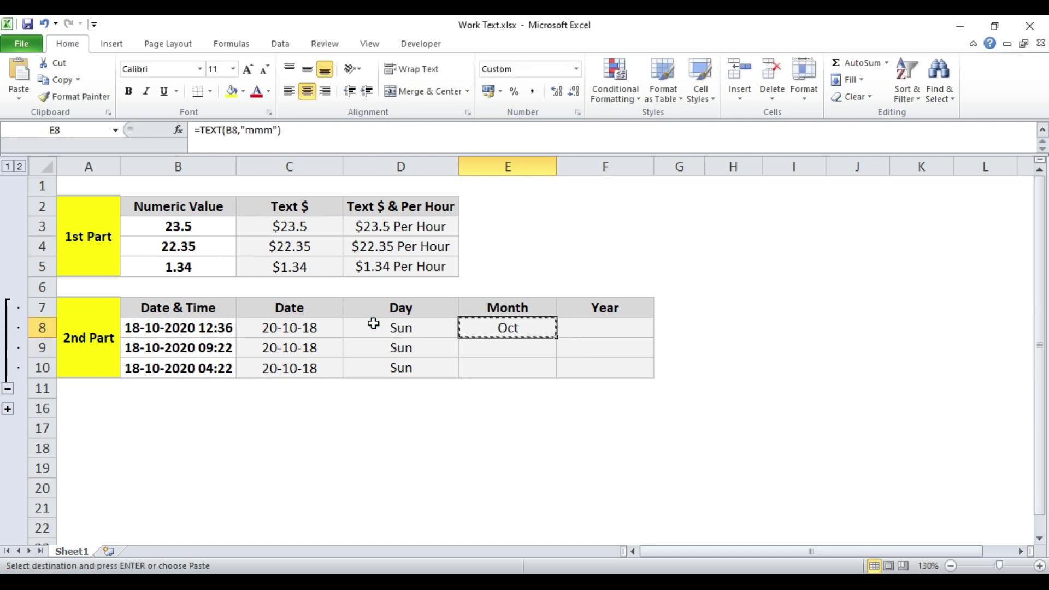
pyautogui.hotkey('shift', 'Down')
pyautogui.hotkey('shift', 'Down')
pyautogui.press('Return')
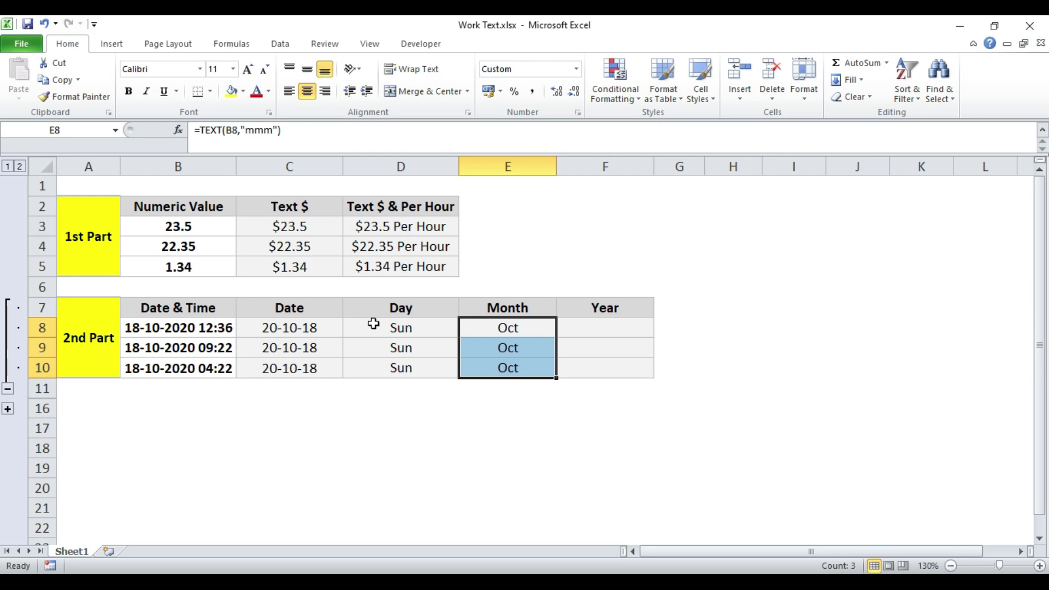
pyautogui.hotkey('shift', 'Up')
pyautogui.hotkey('shift', 'Up')
# Change E8's month code from mmm to mmmm for the full name October.
pyautogui.press('F2')
pyautogui.press('Left')
pyautogui.press('Left')
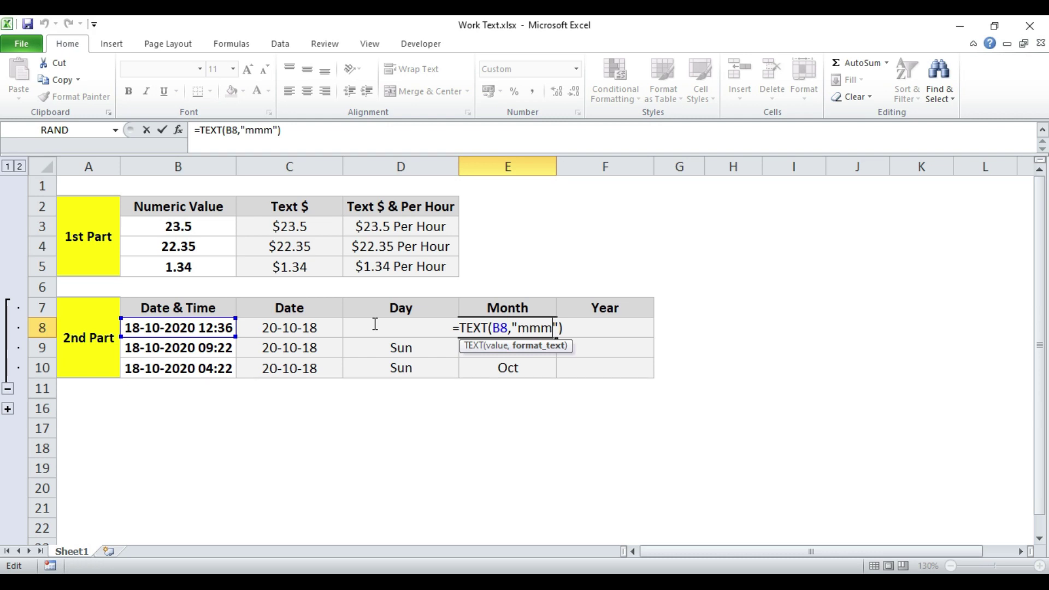
pyautogui.write('m')
pyautogui.press('Return')
pyautogui.press('Up')
# Copy the mmmm month formula into E9 and E10, ending on the first Year cell.
pyautogui.hotkey('ctrl', 'c')
pyautogui.press('Down')
pyautogui.press('Return')
pyautogui.hotkey('ctrl', 'c')
pyautogui.press('Down')
pyautogui.press('Return')
pyautogui.press('Up')
pyautogui.press('Up')
pyautogui.press('Left')
pyautogui.press('Left')
pyautogui.press('Right')
pyautogui.press('Right')
pyautogui.press('F2')
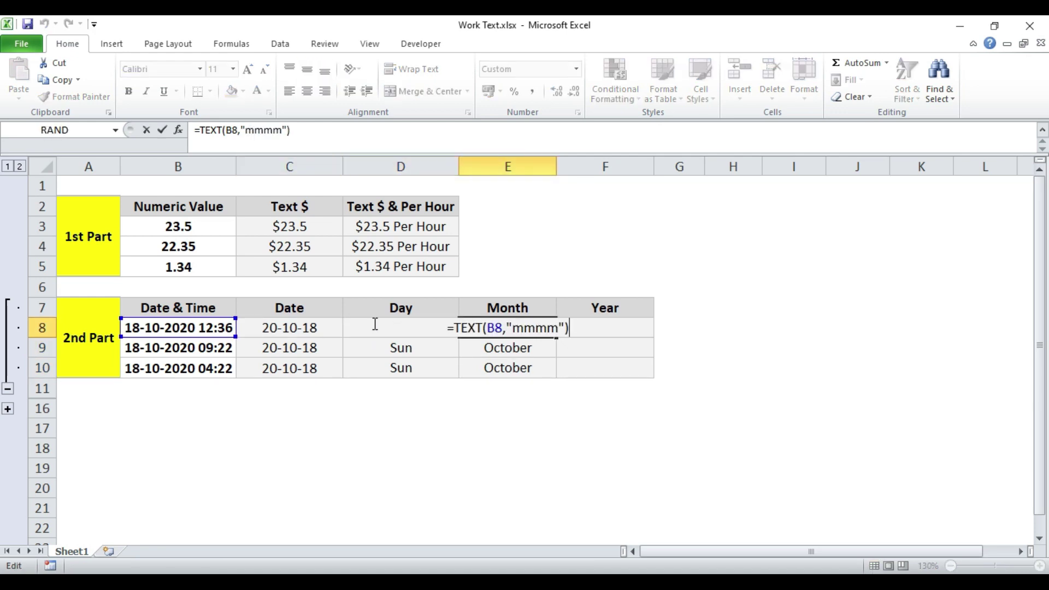
pyautogui.press('Tab')
# Enter =TEXT(B8,"yy") in F8 and copy it into F9 and F10.
pyautogui.write('=')
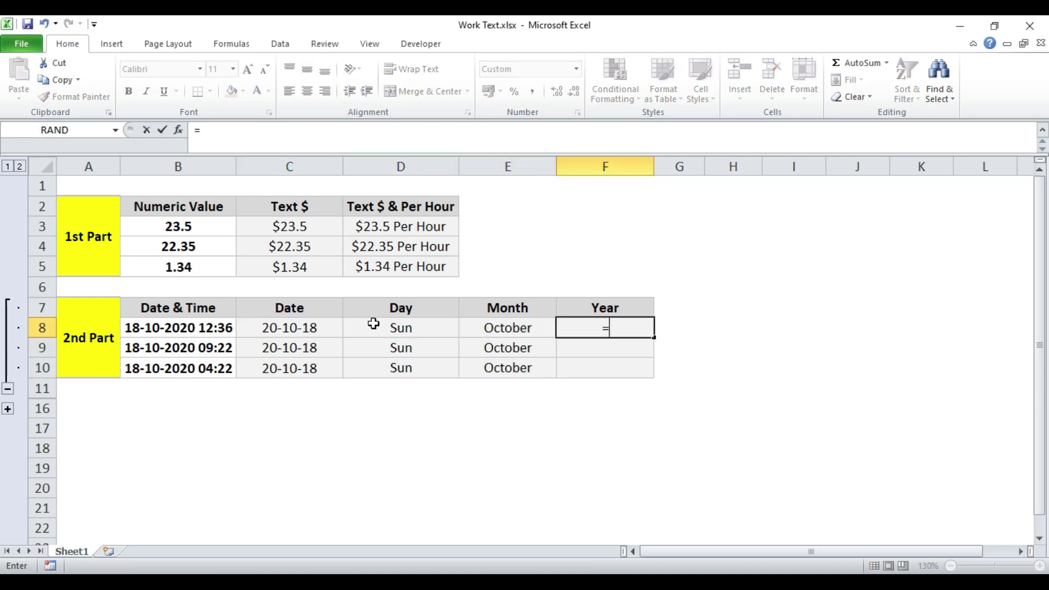
pyautogui.write('text')
pyautogui.press('Tab')
pyautogui.press('Left')
pyautogui.press('Left')
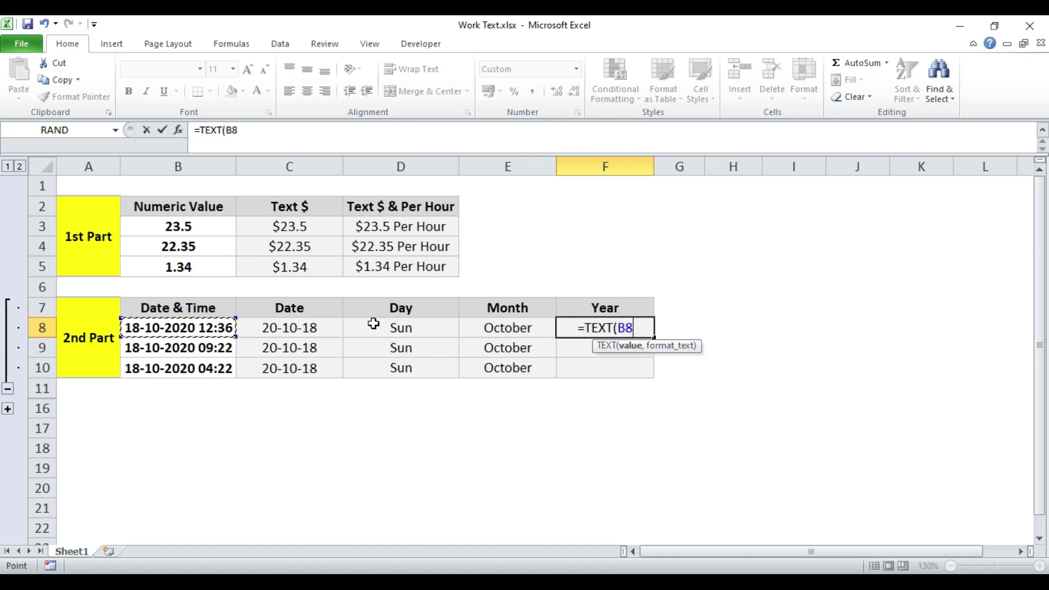
pyautogui.write(',')
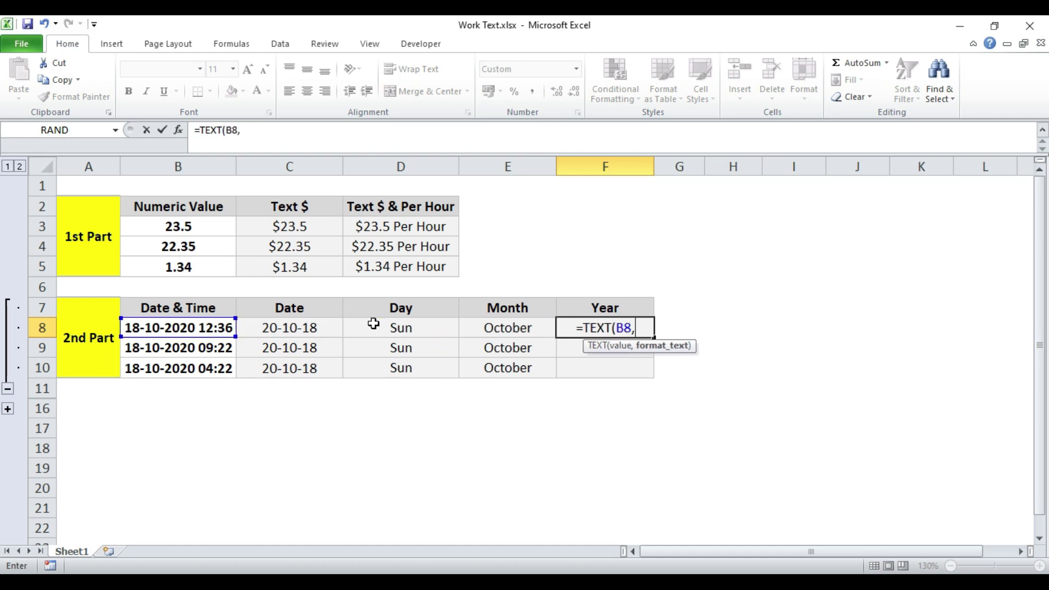
pyautogui.write('"yy')
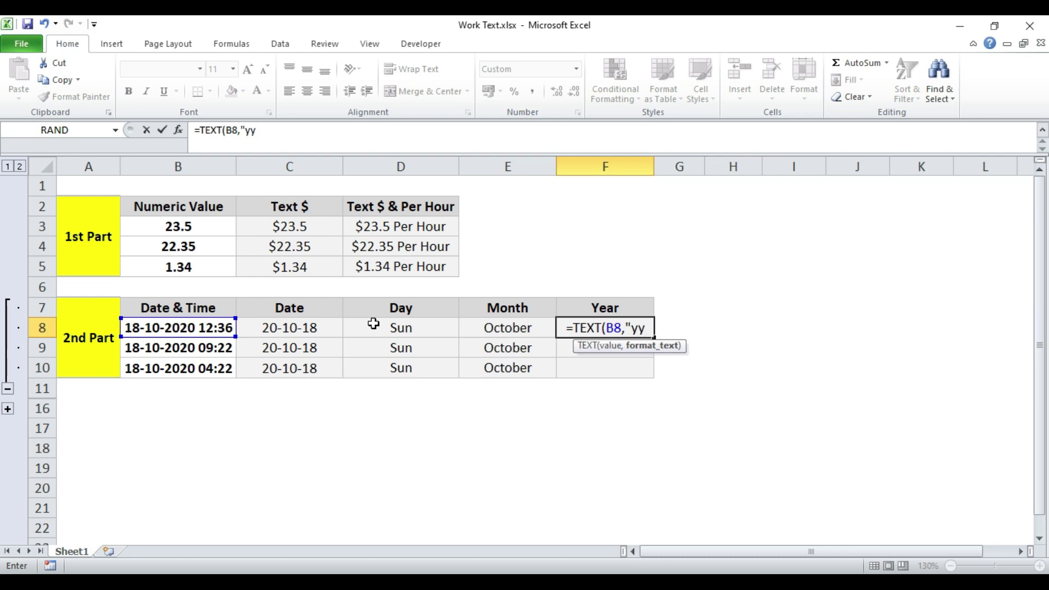
pyautogui.write('")')
pyautogui.press('Return')
pyautogui.press('Up')
pyautogui.hotkey('ctrl', 'c')
pyautogui.press('Down')
pyautogui.hotkey('ctrl', 'v')
pyautogui.press('Down')
pyautogui.hotkey('ctrl', 'v')
# Change the F8 year format to "yyy" and recopy it down so F8:F10 show 2020.
pyautogui.press('Up')
pyautogui.press('Up')
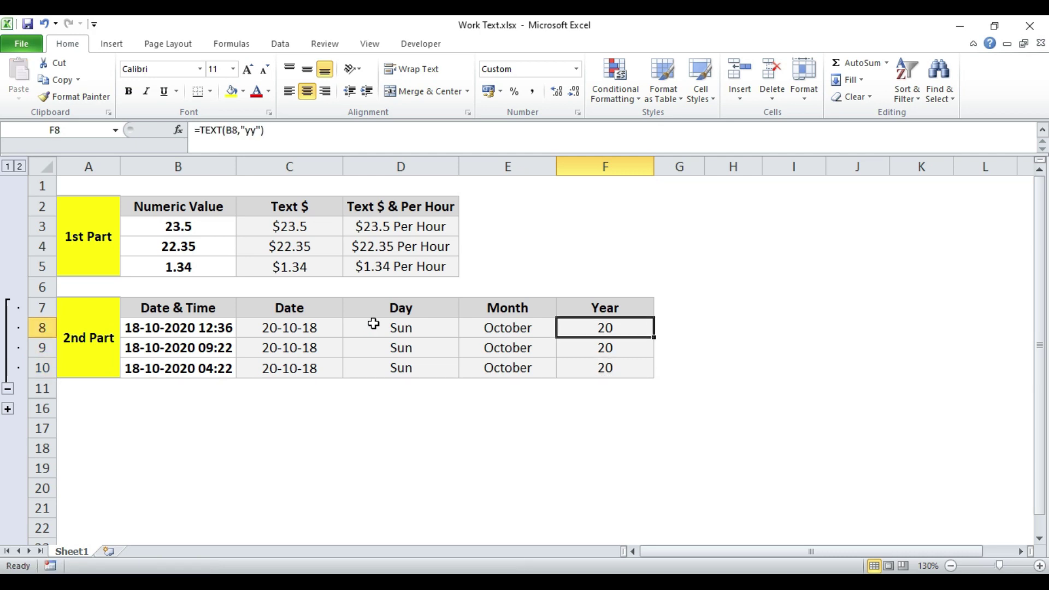
pyautogui.press('F2')
pyautogui.write('yy')
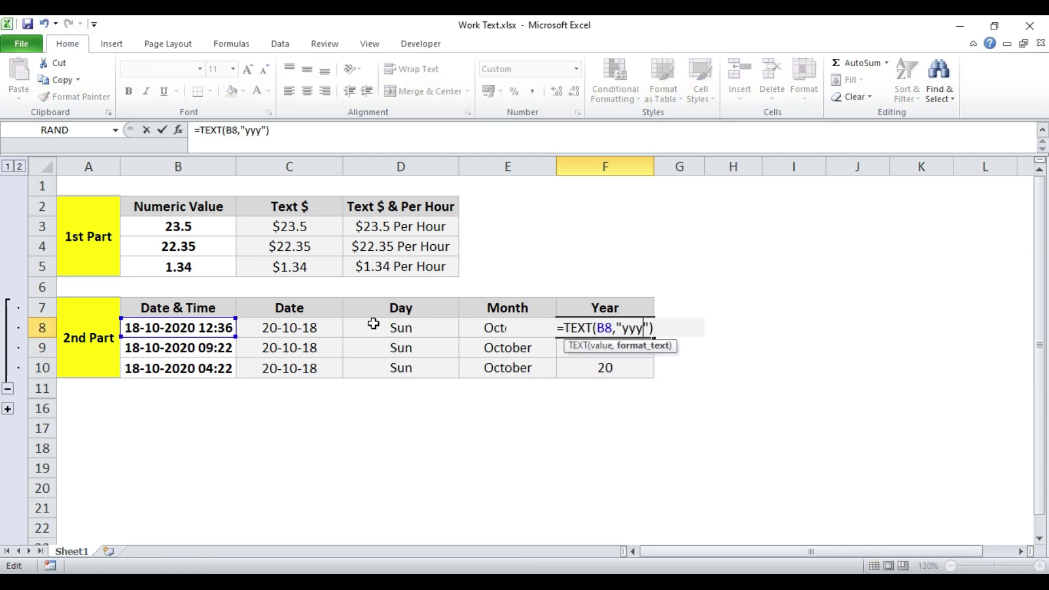
pyautogui.hotkey('ctrl', 'Return')
pyautogui.hotkey('ctrl', 'c')
pyautogui.press('Down')
pyautogui.hotkey('ctrl', 'v')
pyautogui.press('Down')
pyautogui.press('Return')
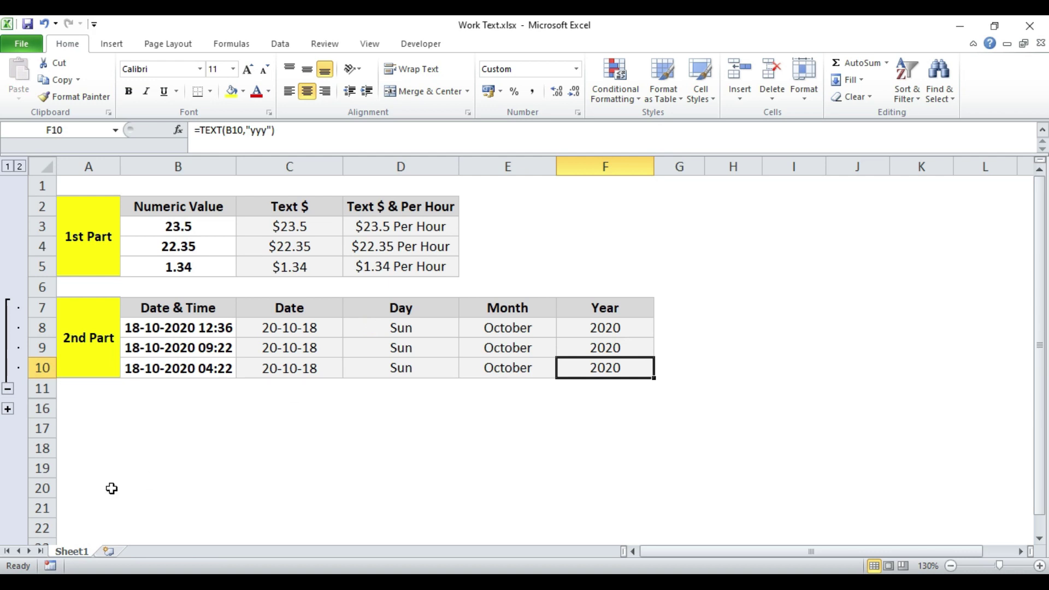
# Expand the hidden 3rd Part table and point out its Time, Hour, Minutes and Seconds headings.
pyautogui.click(8, 409)
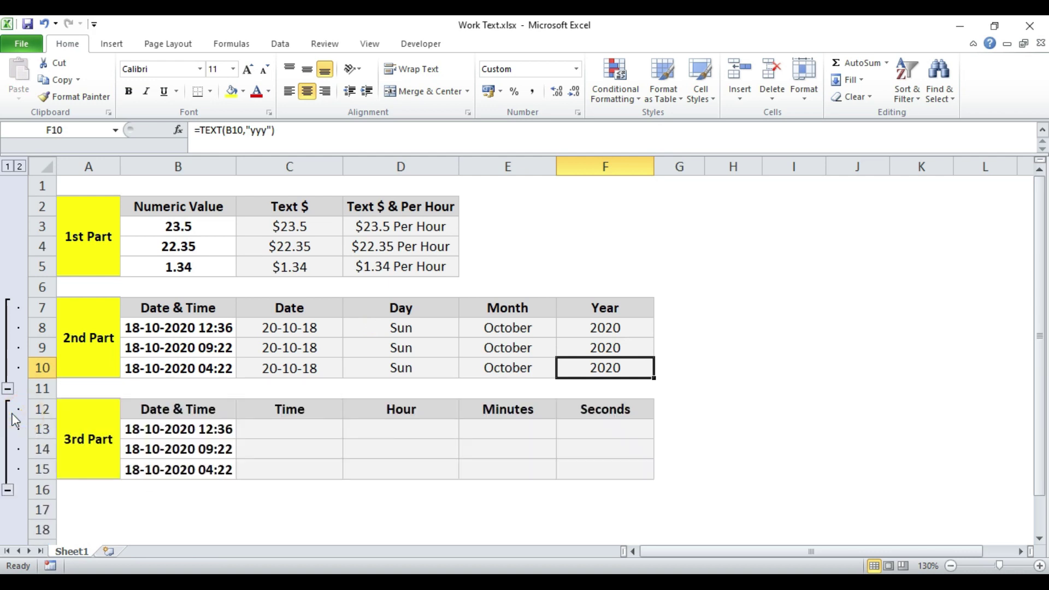
pyautogui.moveTo(90, 432); pyautogui.dragTo(578, 418)
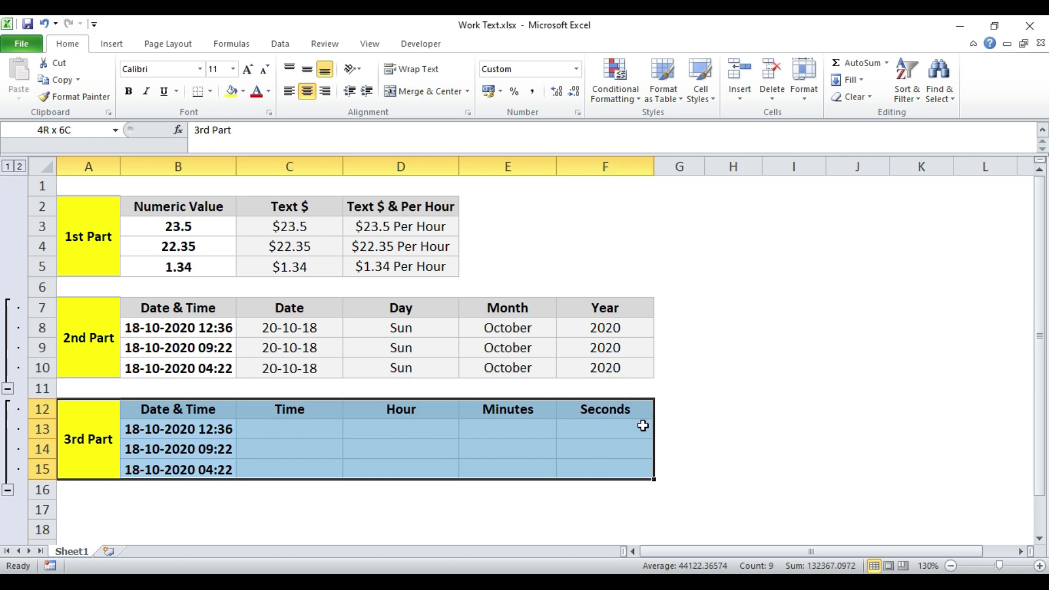
pyautogui.click(312, 403)
pyautogui.click(403, 410)
pyautogui.click(488, 407)
pyautogui.click(579, 414)
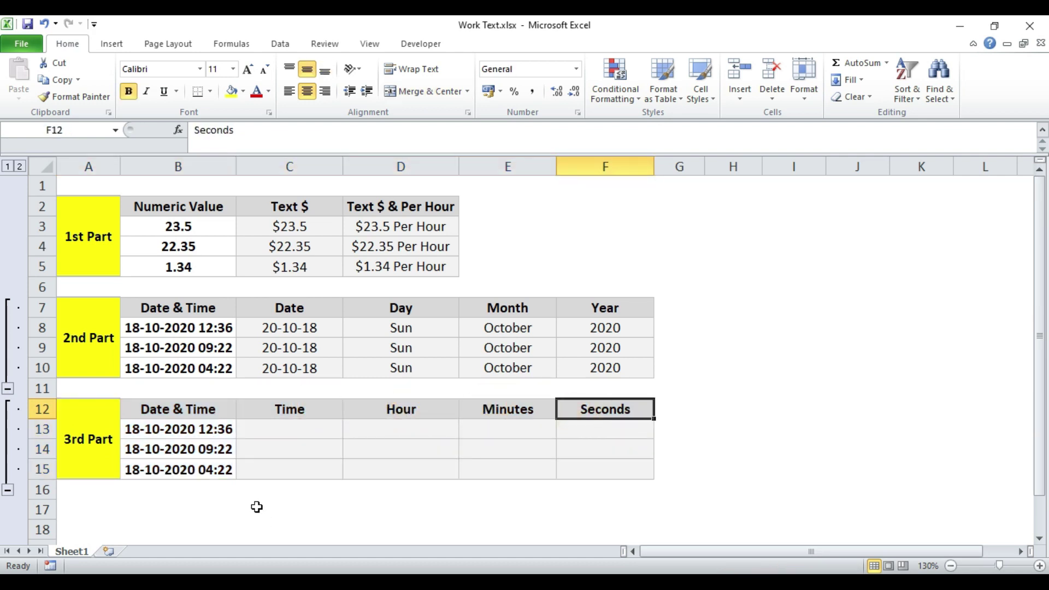
# In C13 enter =TEXT(B13,"hh:mm:ss") to show the time as text.
pyautogui.click(266, 431)
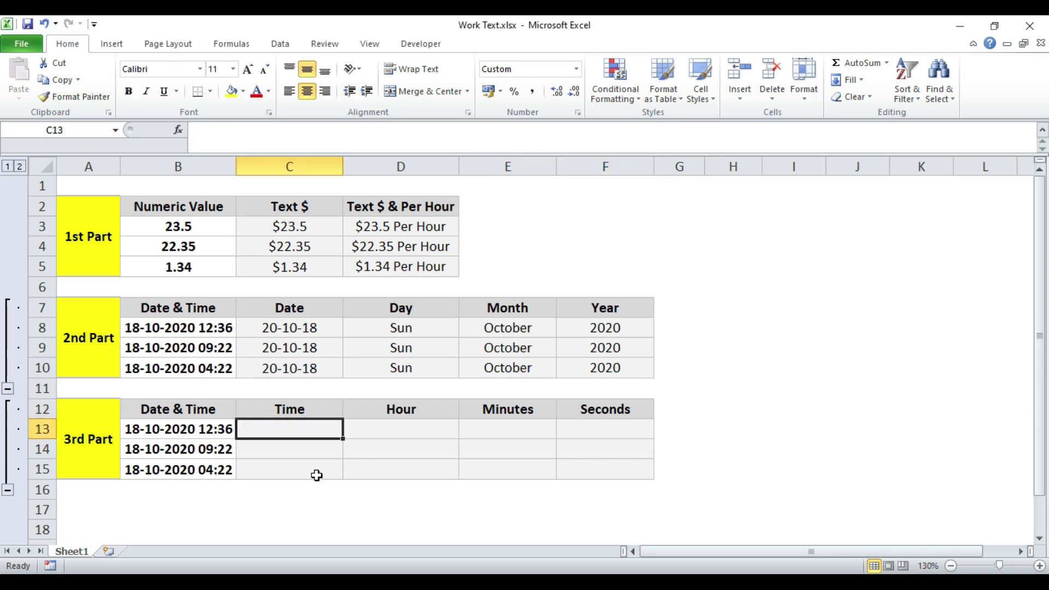
pyautogui.write('=tex')
pyautogui.press('Tab')
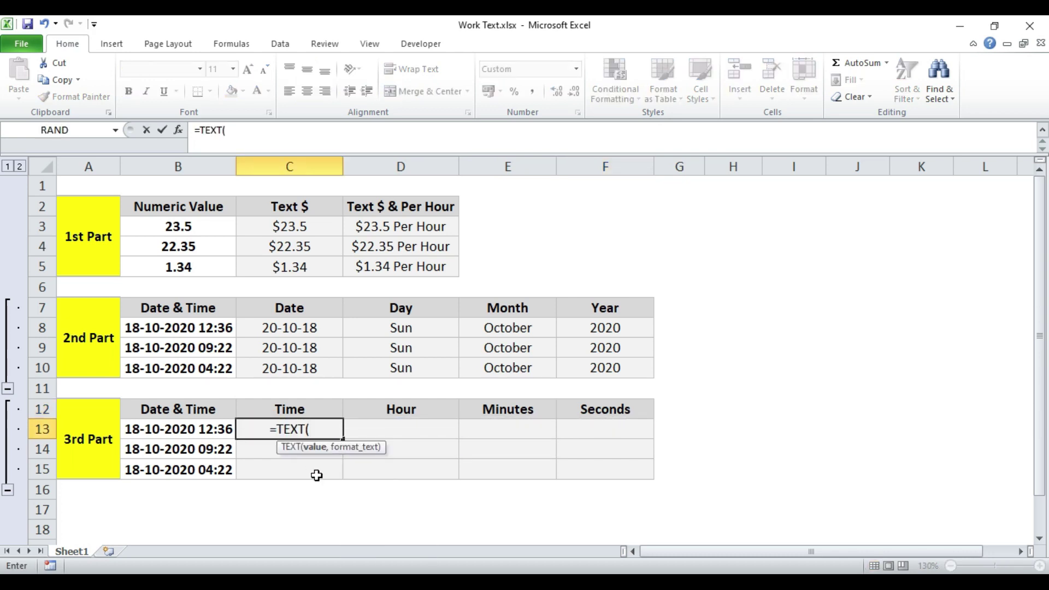
pyautogui.press('Left')
pyautogui.write(',')
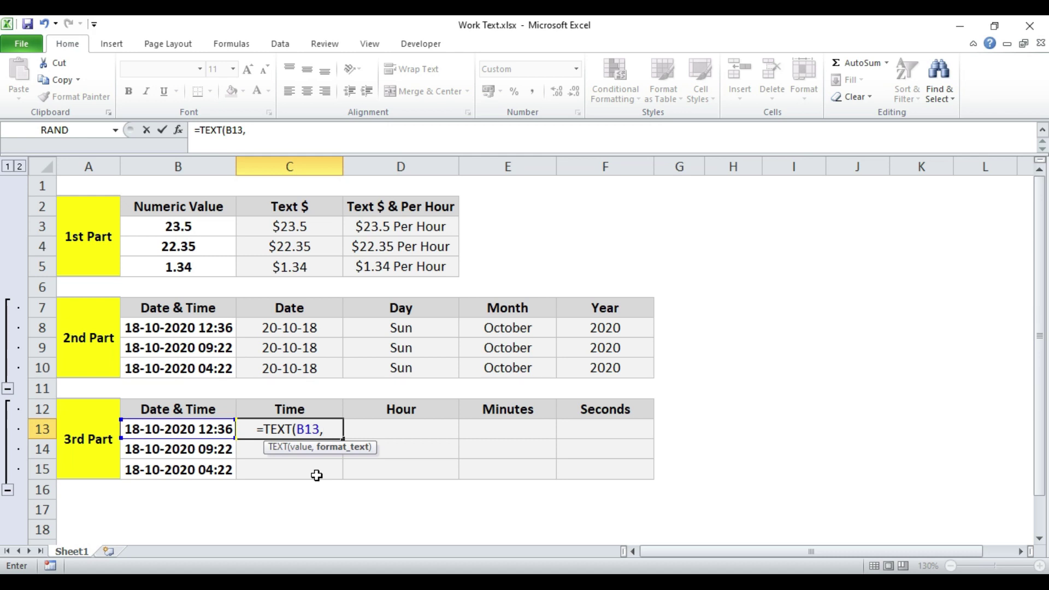
pyautogui.write('"')
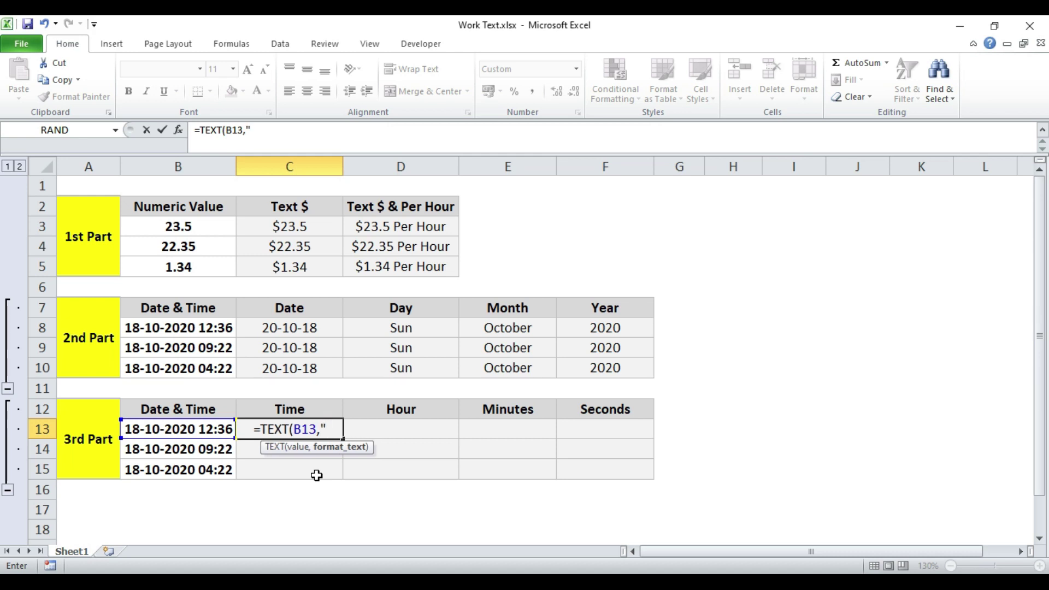
pyautogui.write('hh')
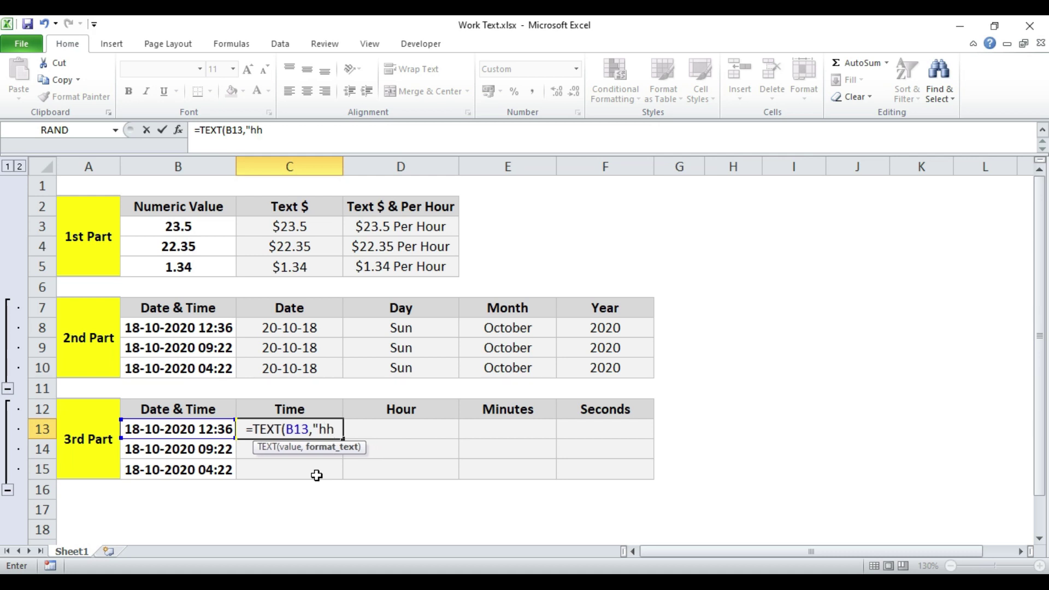
pyautogui.write(':mm')
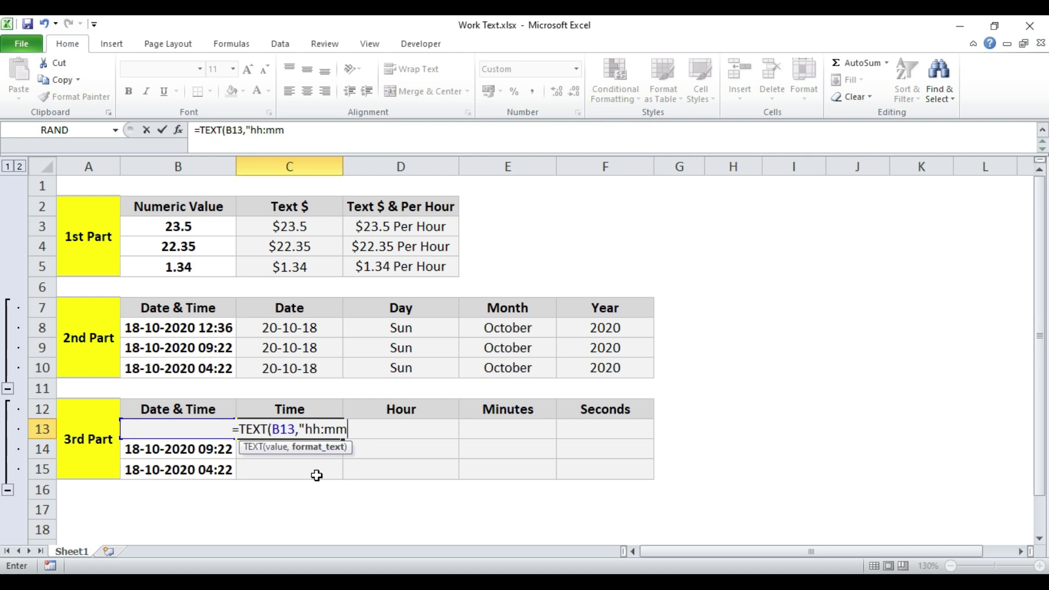
pyautogui.write(':ss")')
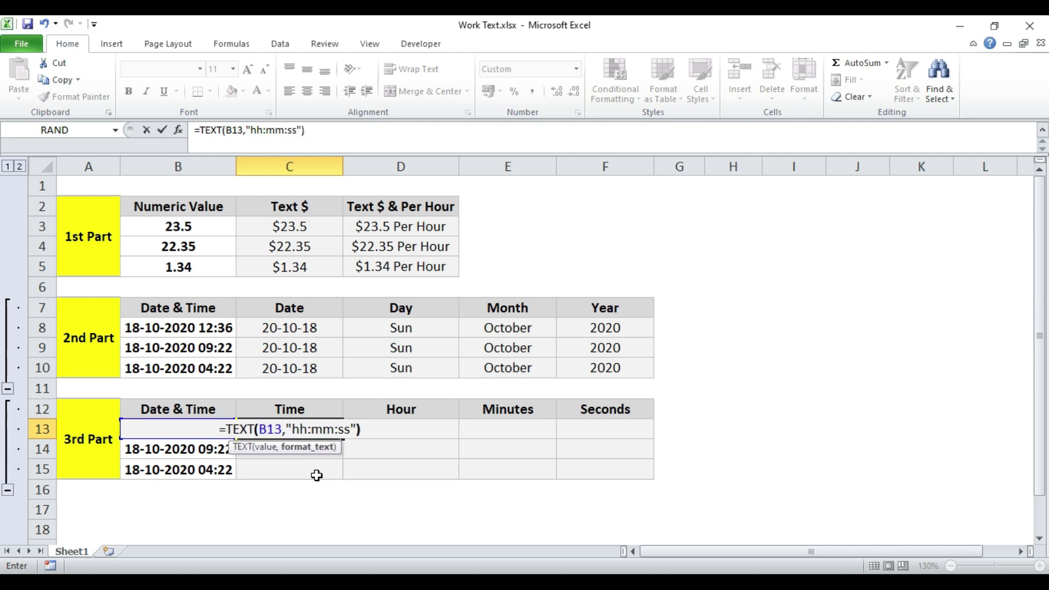
pyautogui.press('Return')
# Copy the time formula into C14 and C15, showing 09:22:00 and 04:22:00, and check the results.
pyautogui.press('Up')
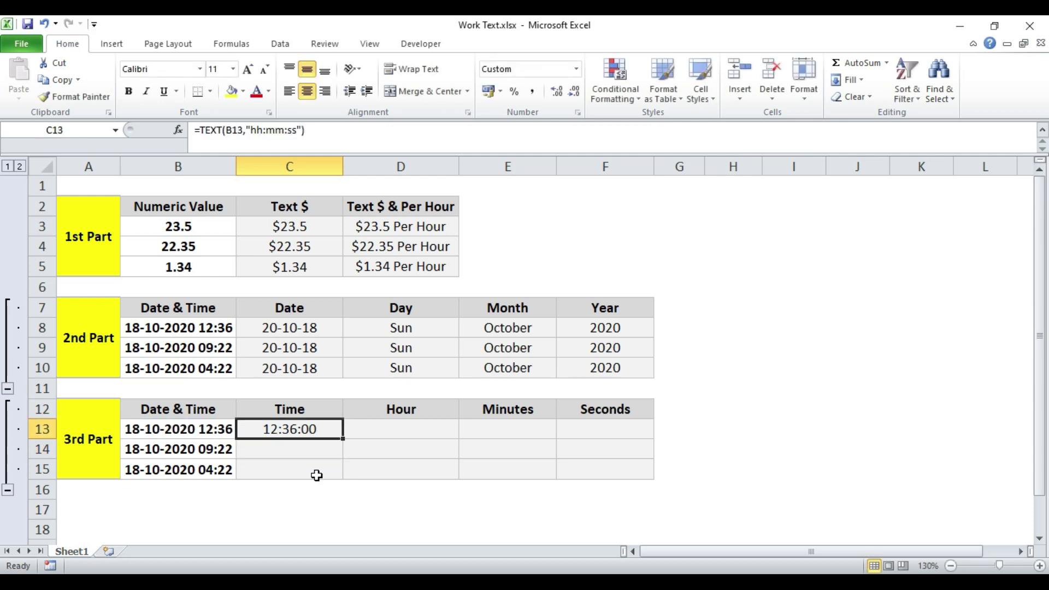
pyautogui.hotkey('ctrl', 'c')
pyautogui.press('Down')
pyautogui.hotkey('ctrl', 'v')
pyautogui.press('Down')
pyautogui.press('Return')
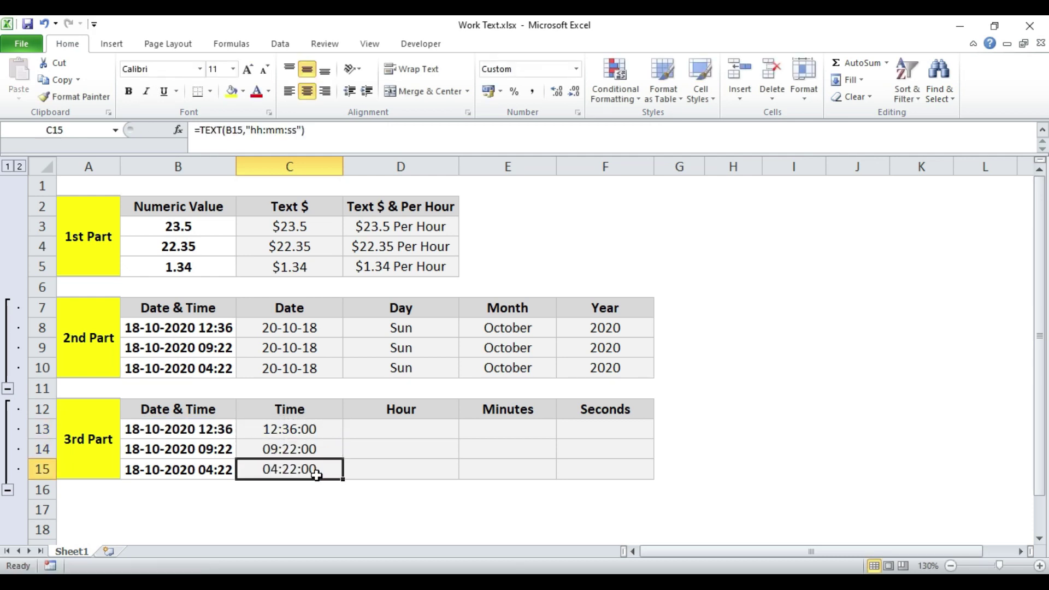
pyautogui.press('Left')
pyautogui.press('Up')
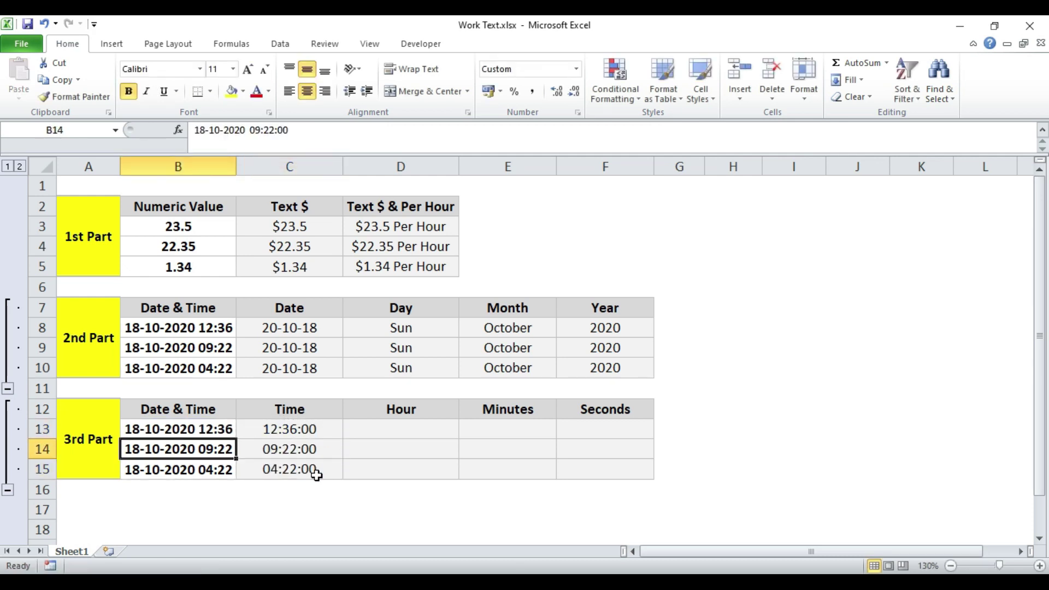
pyautogui.press('Right')
pyautogui.press('Up')
pyautogui.press('Right')
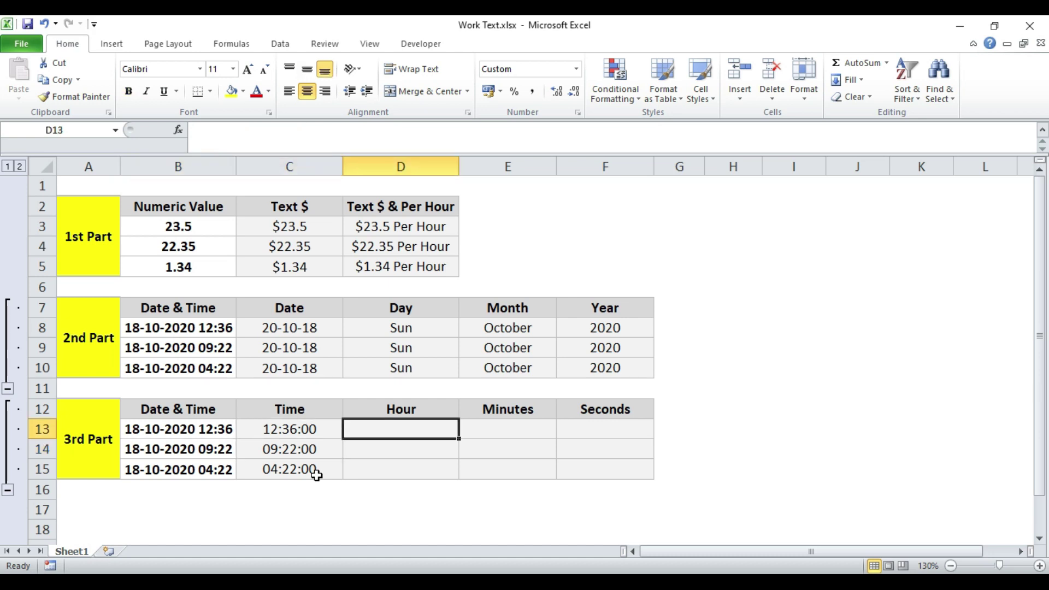
# Enter =TEXT(B13,"hh") in D13 and fill it down to D15, showing 12, 09 and 04.
pyautogui.write('=text')
pyautogui.press('Tab')
pyautogui.press('Left')
pyautogui.press('Left')
pyautogui.write(',"')
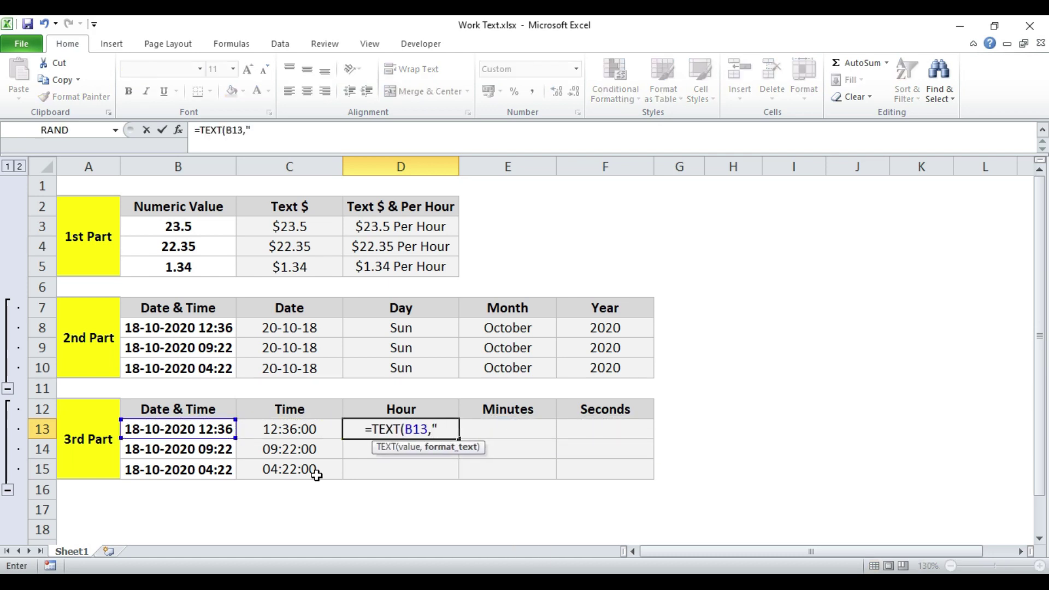
pyautogui.write('hh')
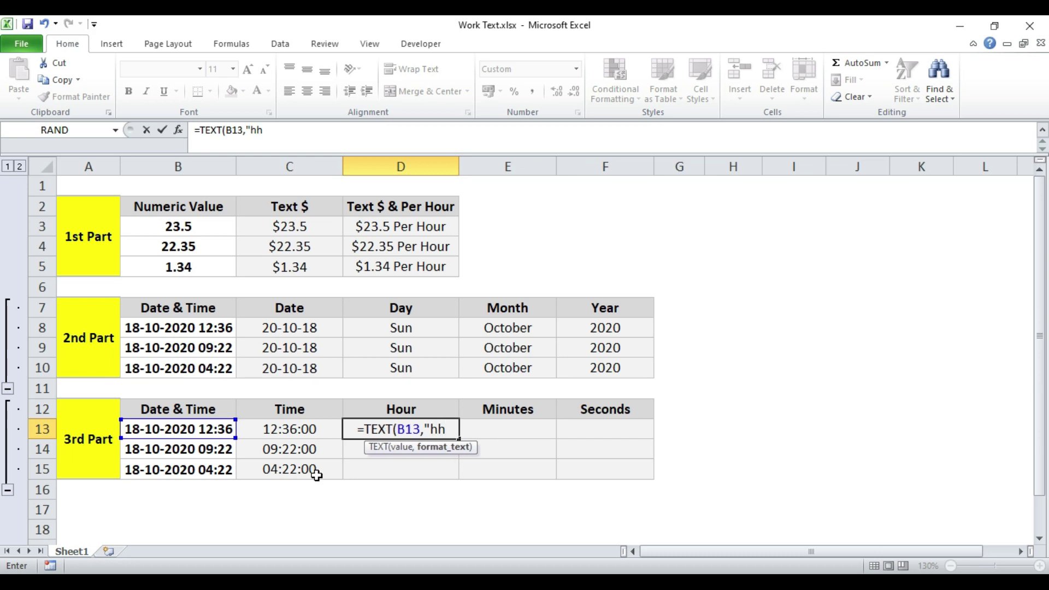
pyautogui.write('")')
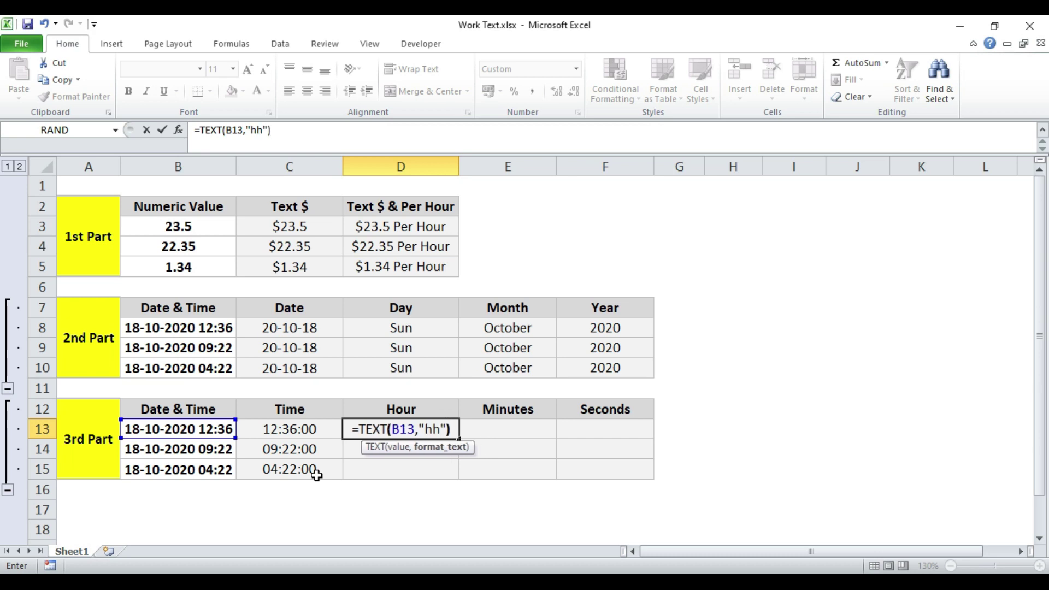
pyautogui.hotkey('ctrl', 'Return')
pyautogui.press('Down')
pyautogui.hotkey('ctrl', 'd')
pyautogui.hotkey('ctrl', 'c')
pyautogui.press('Down')
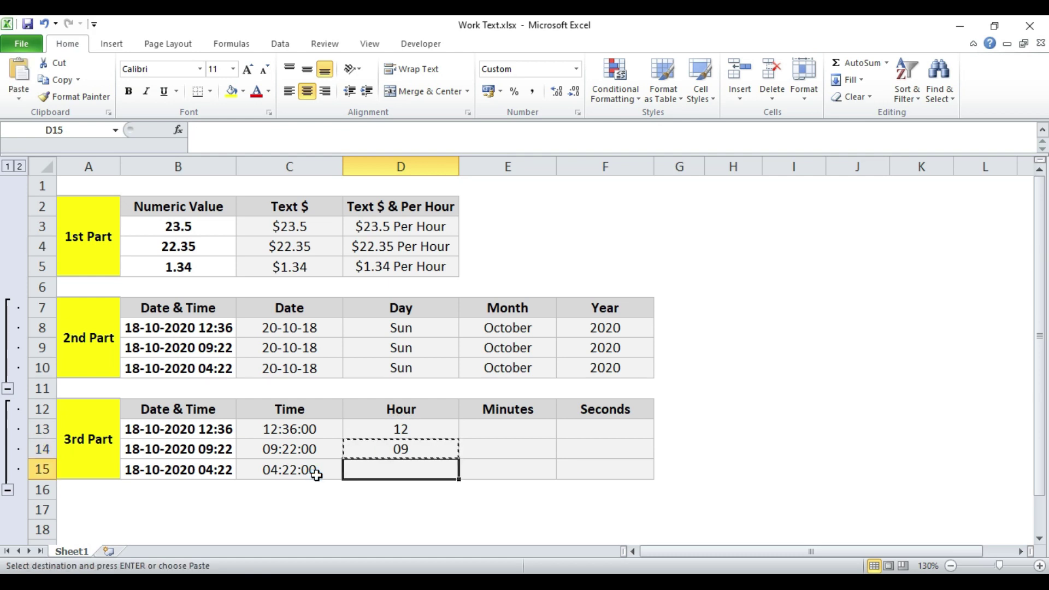
pyautogui.press('Return')
pyautogui.press('Up')
pyautogui.press('Up')
# Enter =TEXT(B13,"mm") in E13 and copy it to E14:E15, showing 10 each.
pyautogui.press('Right')
pyautogui.write('=text(')
pyautogui.press('Left')
pyautogui.press('Left')
pyautogui.press('Left')
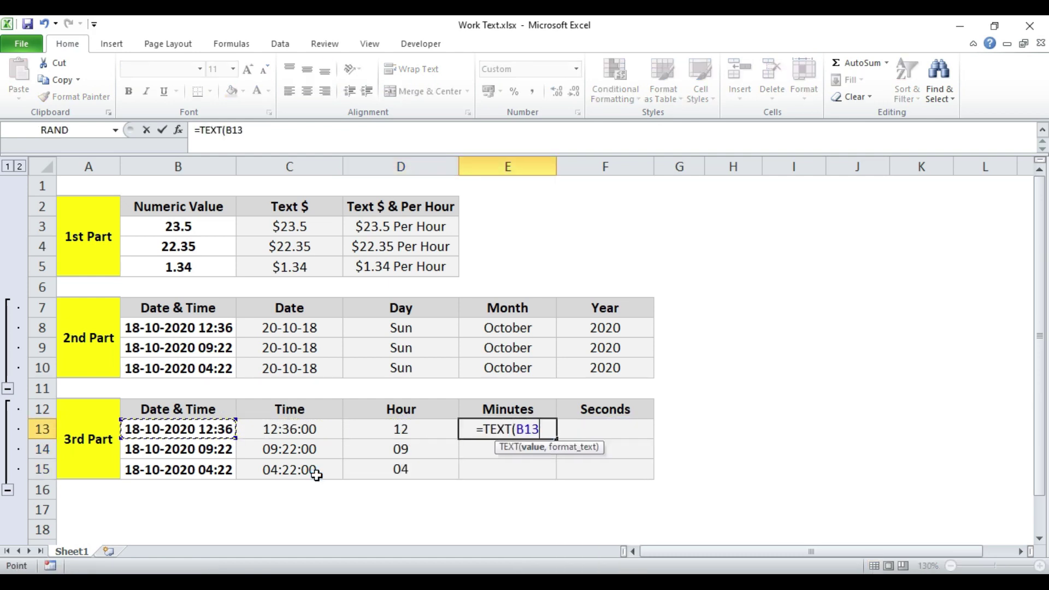
pyautogui.write(',"mm"')
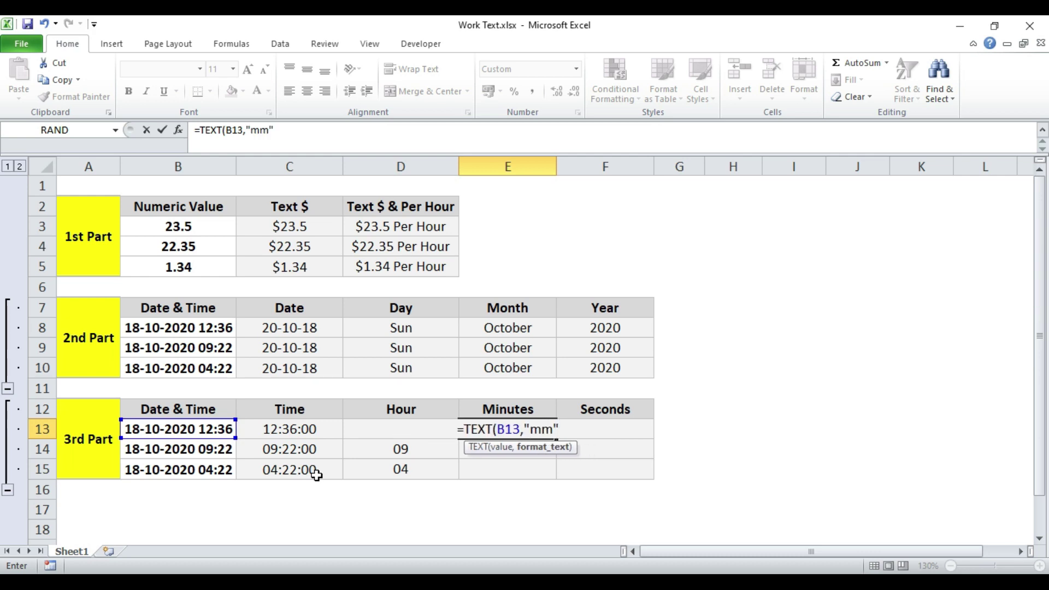
pyautogui.press('Return')
pyautogui.hotkey('ctrl', 'c')
pyautogui.hotkey('shift', 'Down')
pyautogui.press('Return')
pyautogui.press('Up')
pyautogui.press('Right')
# Cancel the mistaken SEARCH entry and enter =TEXT(B13,"ss") in F13.
pyautogui.write('=se')
pyautogui.press('Tab')
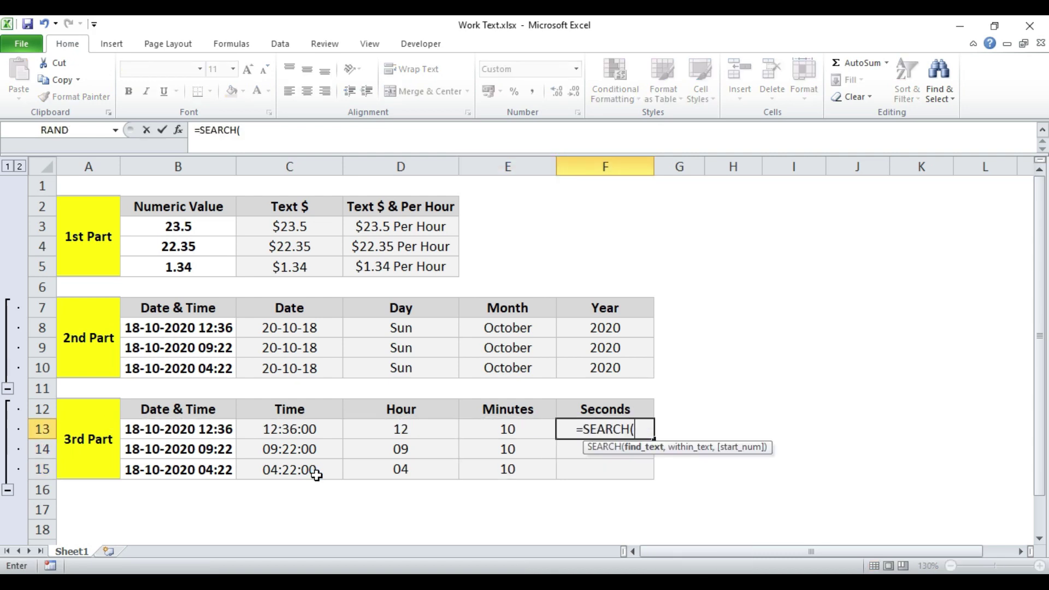
pyautogui.press('Escape')
pyautogui.write('=tex')
pyautogui.press('Tab')
pyautogui.press('Left')
pyautogui.press('Left')
pyautogui.press('Left')
pyautogui.press('Left')
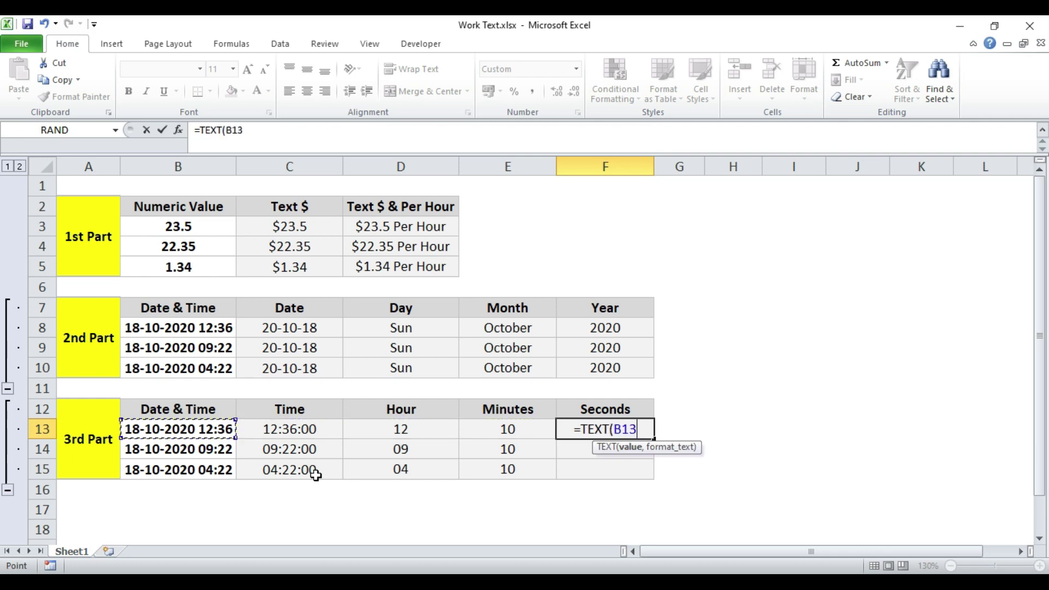
pyautogui.write(',"ss")')
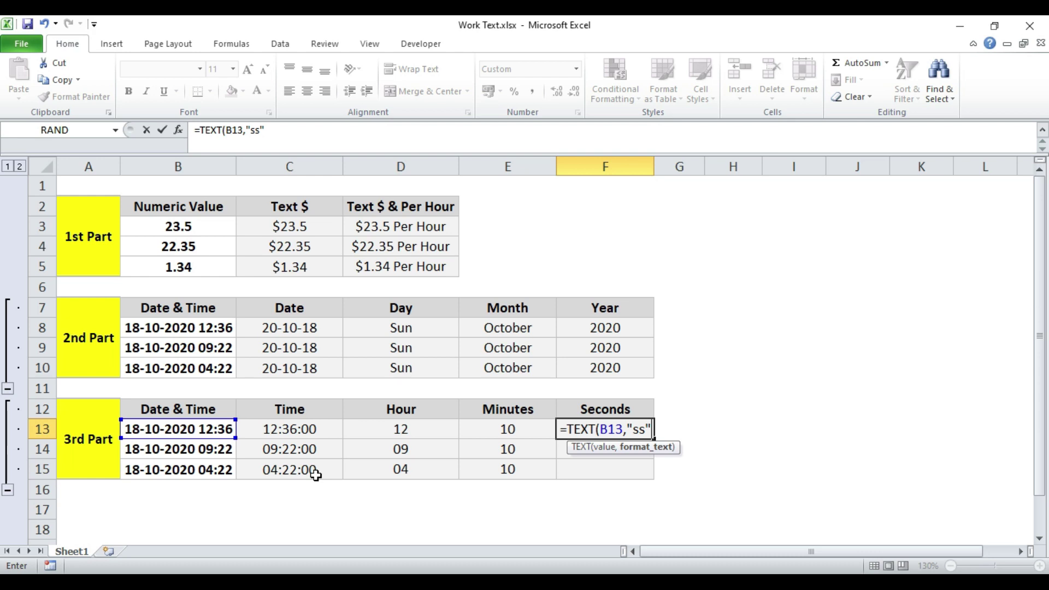
pyautogui.press('Return')
pyautogui.press('Up')
# Copy the seconds formula into F14 and F15 so all show 00, then review the results.
pyautogui.hotkey('ctrl', 'c')
pyautogui.press('Down')
pyautogui.press('Return')
pyautogui.hotkey('ctrl', 'c')
pyautogui.press('Down')
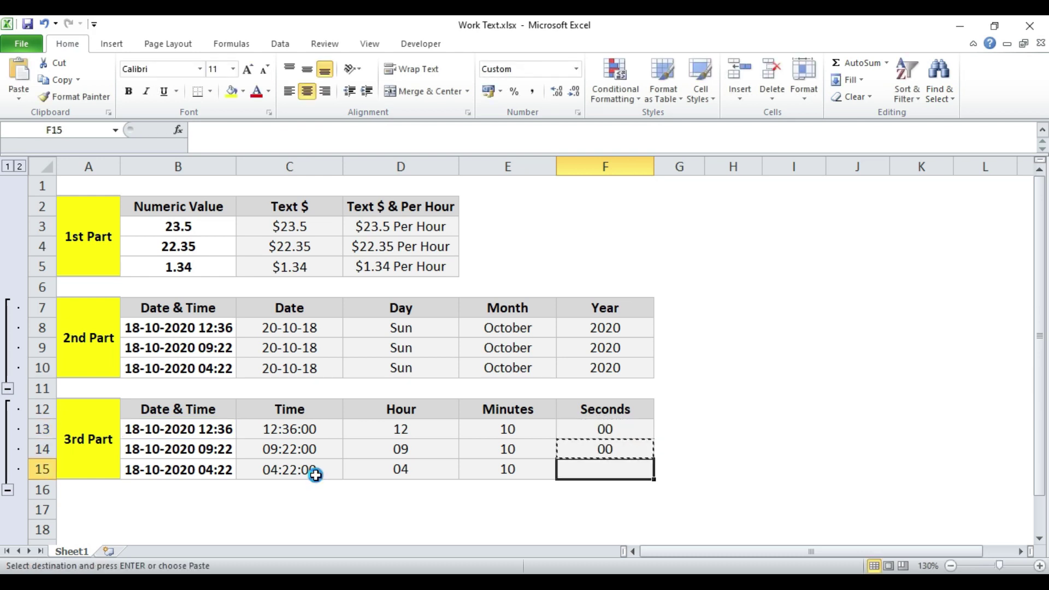
pyautogui.press('Return')
pyautogui.press('Up')
pyautogui.press('Left')
pyautogui.press('Left')
pyautogui.press('Left')
pyautogui.press('Up')
pyautogui.press('Right')
pyautogui.press('Right')
pyautogui.press('Right')
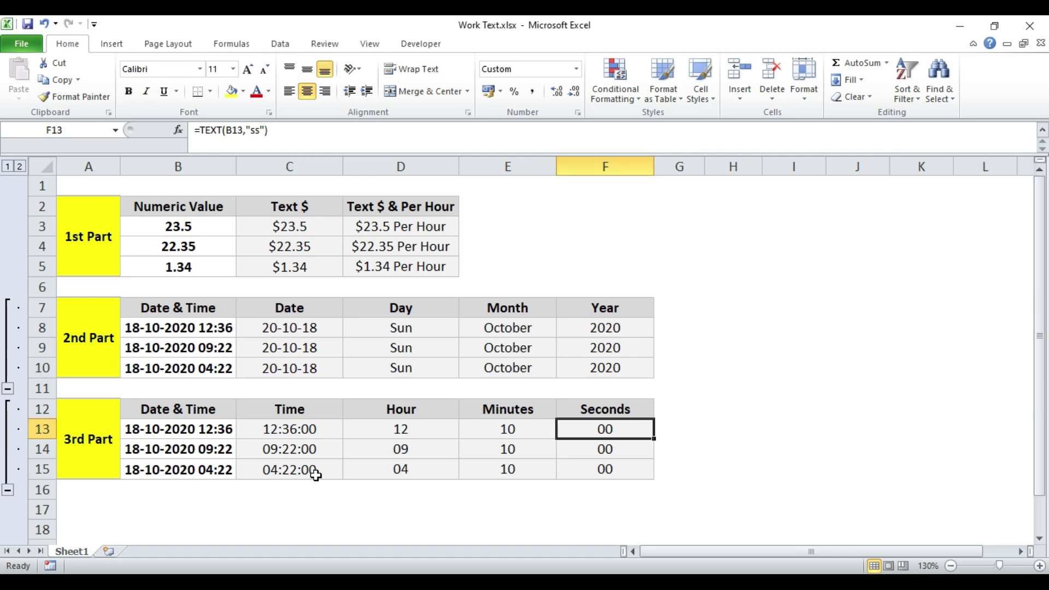